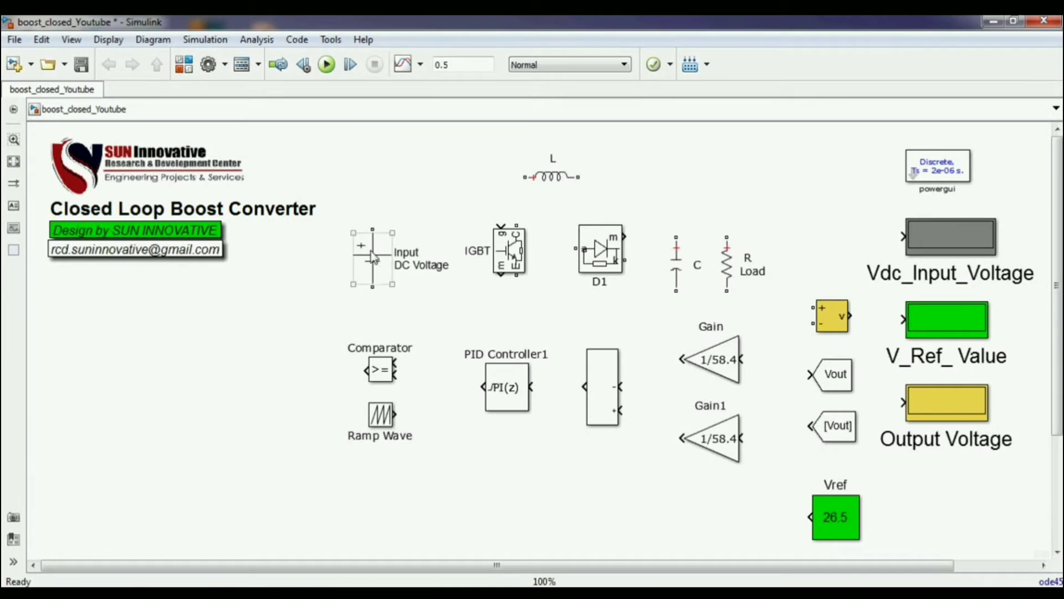
# - Move the control blocks down and line up the DC source, IGBT and inductor L
pyautogui.moveTo(327, 323)
pyautogui.mouseDown()
pyautogui.moveTo(327, 335)
pyautogui.moveTo(574, 416)
pyautogui.moveTo(748, 428)
pyautogui.moveTo(806, 451)
pyautogui.moveTo(809, 532)
pyautogui.moveTo(859, 549)
pyautogui.moveTo(701, 533)
pyautogui.moveTo(667, 550)
pyautogui.moveTo(677, 548)
pyautogui.moveTo(667, 519)
pyautogui.mouseUp()
pyautogui.doubleClick(758, 477)
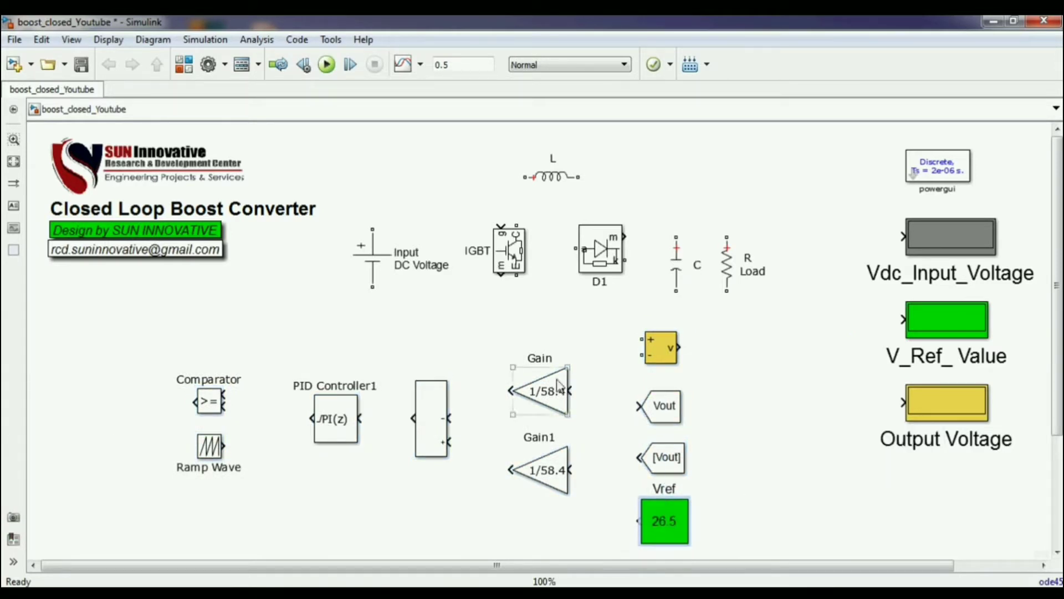
pyautogui.moveTo(165, 366); pyautogui.dragTo(554, 529)
pyautogui.moveTo(376, 252); pyautogui.dragTo(376, 282)
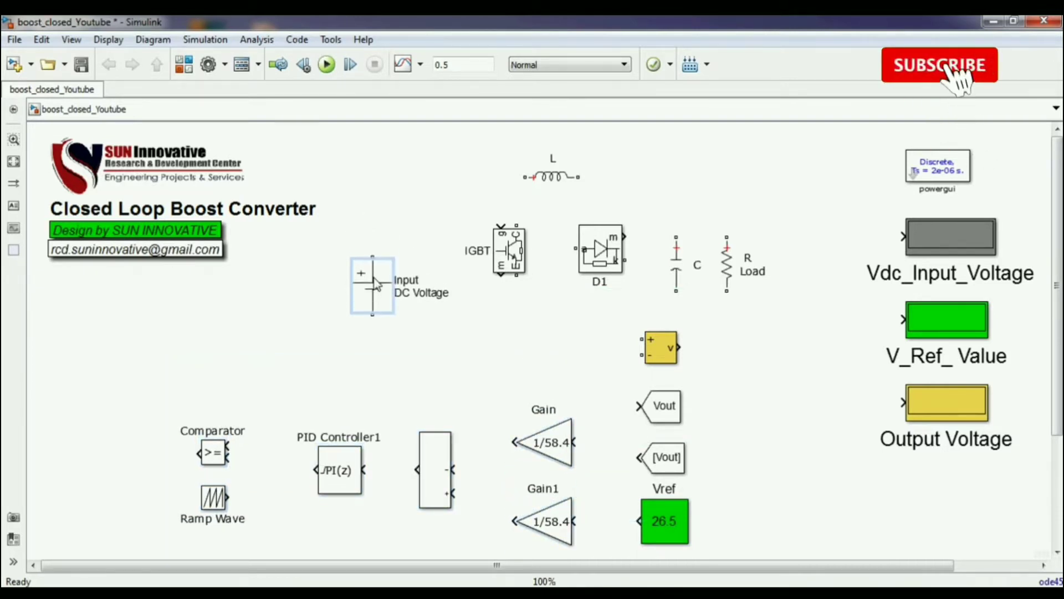
pyautogui.moveTo(514, 253); pyautogui.dragTo(515, 284)
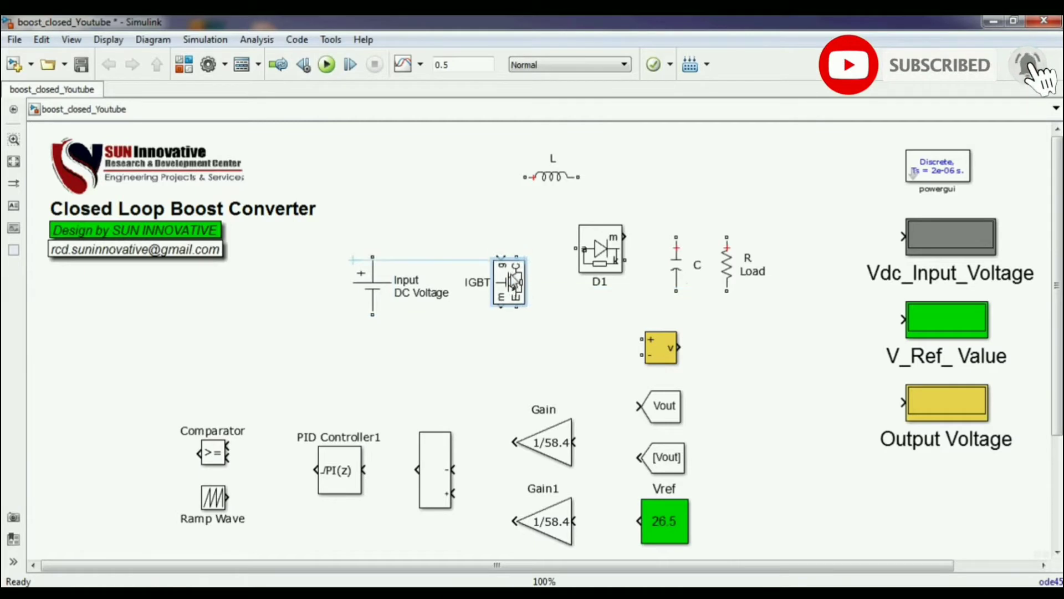
pyautogui.moveTo(551, 191); pyautogui.dragTo(435, 231)
pyautogui.moveTo(376, 266)
pyautogui.mouseDown()
pyautogui.moveTo(364, 262)
pyautogui.moveTo(419, 215)
pyautogui.moveTo(517, 259)
pyautogui.mouseUp()
# - Wire L, IGBT, diode D1, capacitor C and R Load into a loop, with voltage measurement beside R Load
pyautogui.click(599, 263)
pyautogui.moveTo(599, 264)
pyautogui.mouseDown()
pyautogui.moveTo(598, 231)
pyautogui.moveTo(517, 218)
pyautogui.mouseUp()
pyautogui.moveTo(676, 237); pyautogui.dragTo(627, 228)
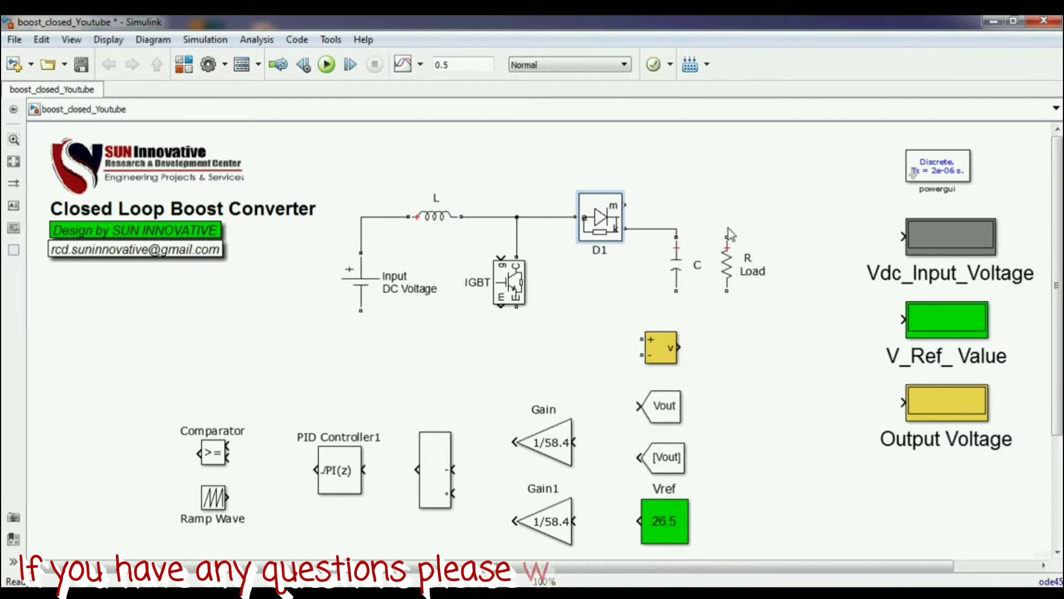
pyautogui.moveTo(723, 237); pyautogui.dragTo(673, 231)
pyautogui.click(727, 287)
pyautogui.moveTo(727, 290); pyautogui.dragTo(361, 310)
pyautogui.moveTo(662, 357); pyautogui.dragTo(806, 291)
pyautogui.click(733, 253)
pyautogui.moveTo(733, 253); pyautogui.dragTo(748, 229)
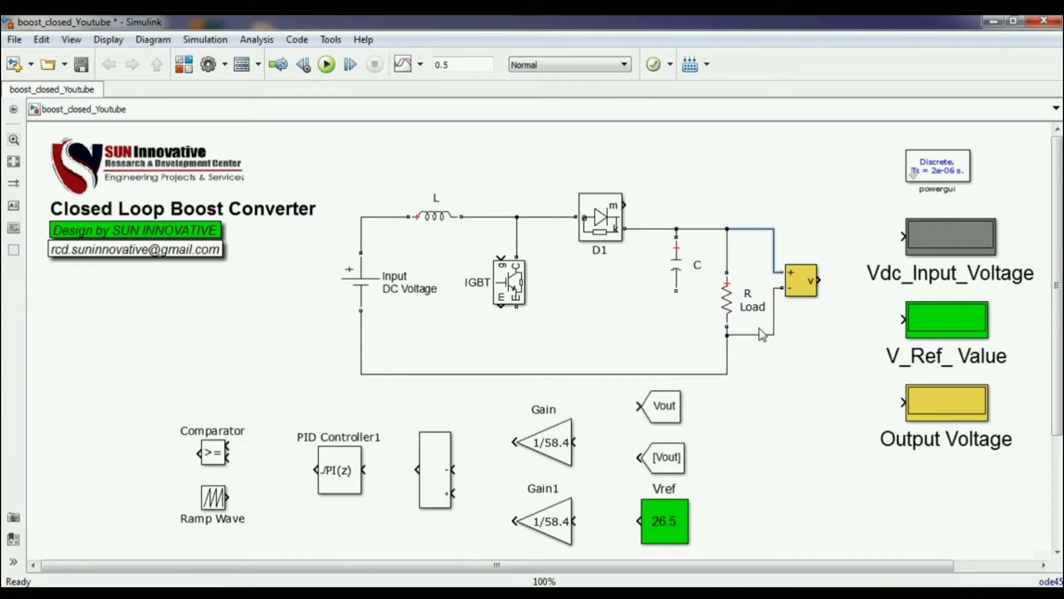
# - Connect the measurement's minus wire, capacitor C and the IGBT bottom terminal to the ground rail
pyautogui.moveTo(754, 334); pyautogui.dragTo(750, 373)
pyautogui.click(686, 270)
pyautogui.moveTo(686, 270)
pyautogui.mouseDown()
pyautogui.moveTo(683, 306)
pyautogui.moveTo(650, 333)
pyautogui.moveTo(666, 336)
pyautogui.moveTo(665, 372)
pyautogui.mouseUp()
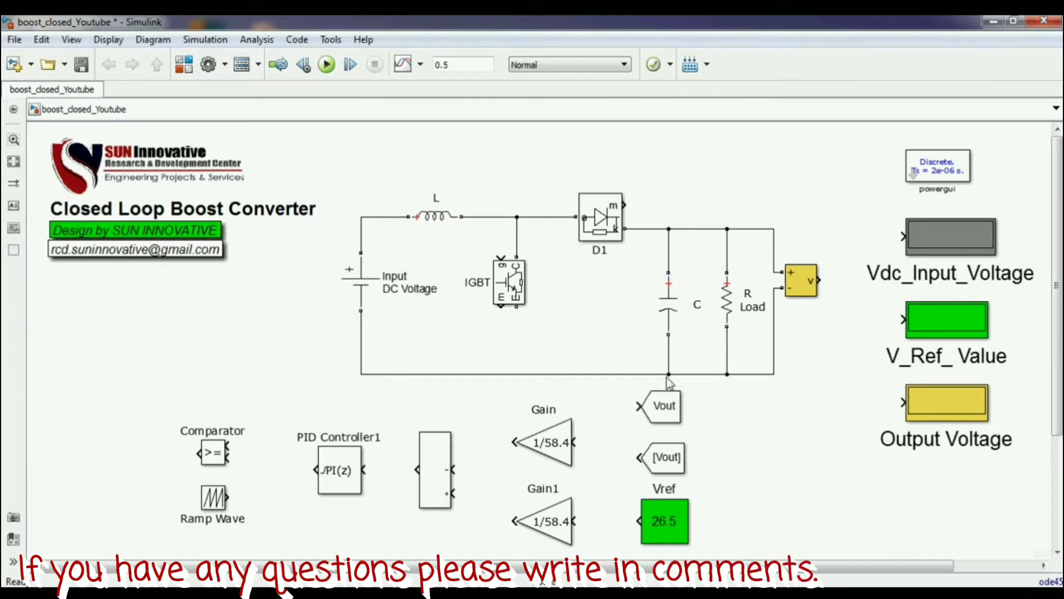
pyautogui.moveTo(519, 313); pyautogui.dragTo(520, 372)
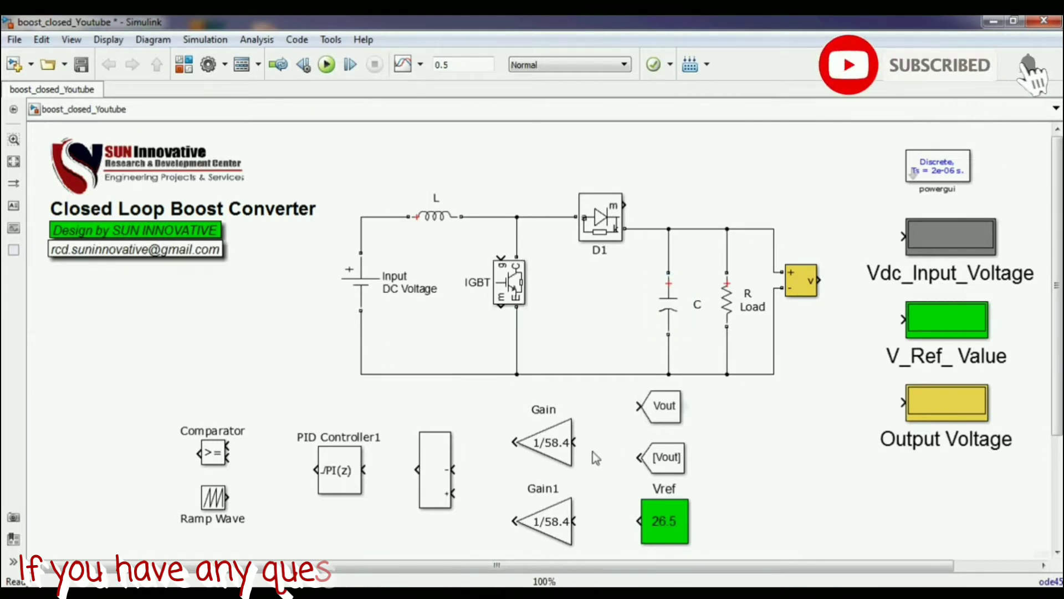
# - Place the Vout Goto beside the voltage measurement, rotated, and feed it the measured voltage
pyautogui.click(668, 413)
pyautogui.moveTo(668, 413); pyautogui.dragTo(852, 226)
pyautogui.hotkey('ctrl', 'r')
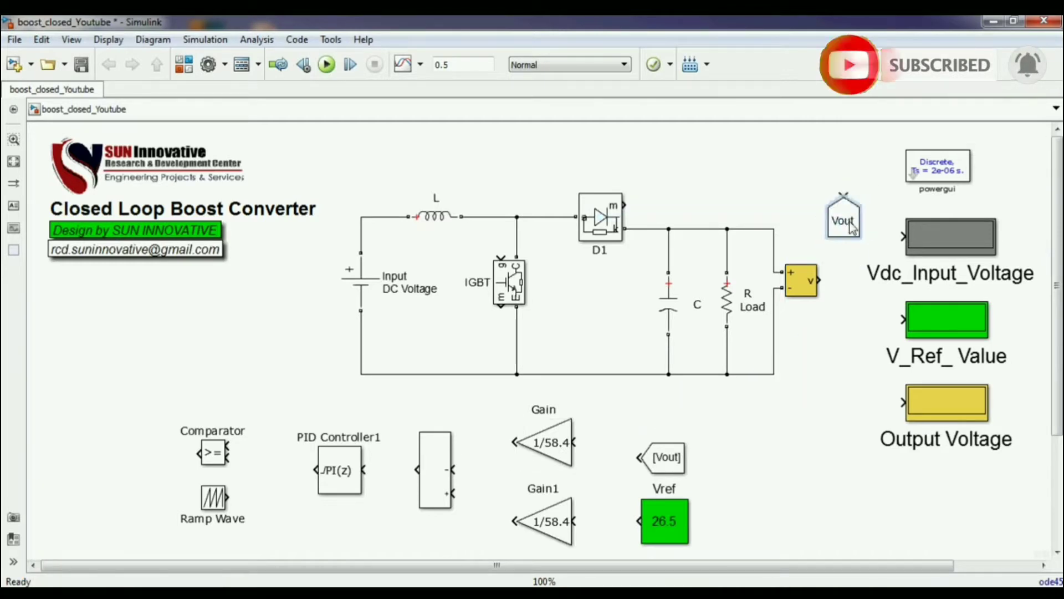
pyautogui.moveTo(847, 244); pyautogui.dragTo(840, 262)
pyautogui.moveTo(851, 216); pyautogui.dragTo(837, 210)
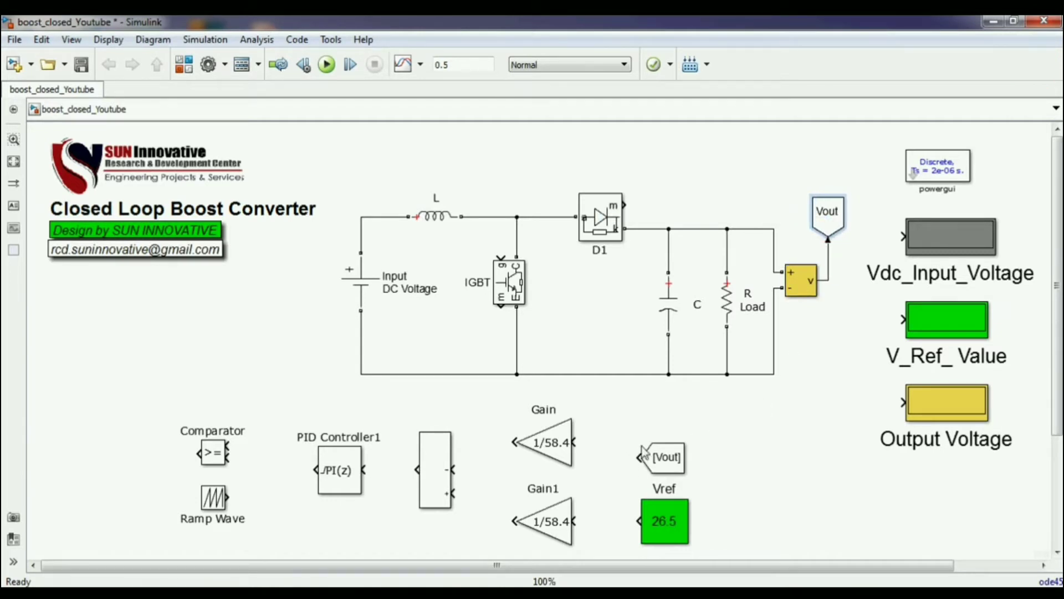
# - Wire [Vout] through Gain and Vref through Gain1 into the sum block, aligning them
pyautogui.moveTo(643, 453); pyautogui.dragTo(575, 444)
pyautogui.moveTo(636, 525)
pyautogui.mouseDown()
pyautogui.moveTo(576, 525)
pyautogui.moveTo(601, 526)
pyautogui.mouseUp()
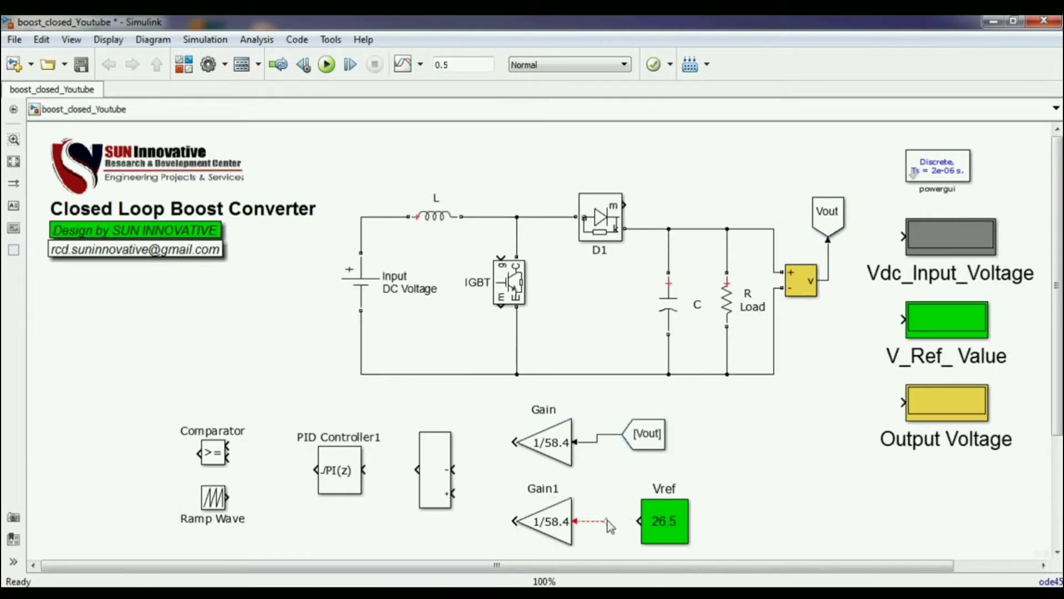
pyautogui.click(520, 451)
pyautogui.moveTo(515, 442); pyautogui.dragTo(543, 509)
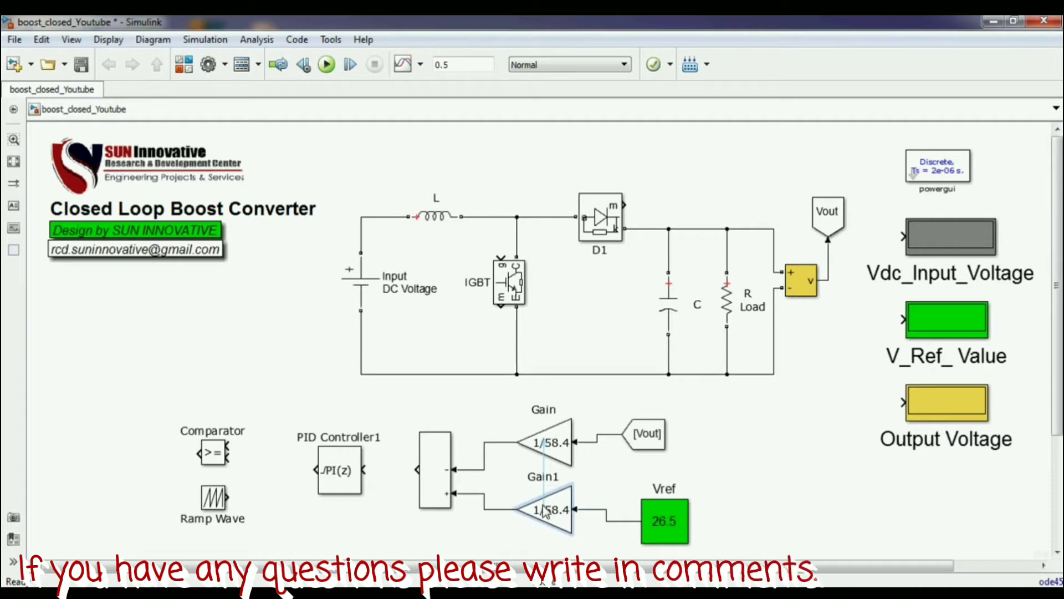
pyautogui.moveTo(667, 525); pyautogui.dragTo(720, 508)
pyautogui.moveTo(645, 434); pyautogui.dragTo(645, 442)
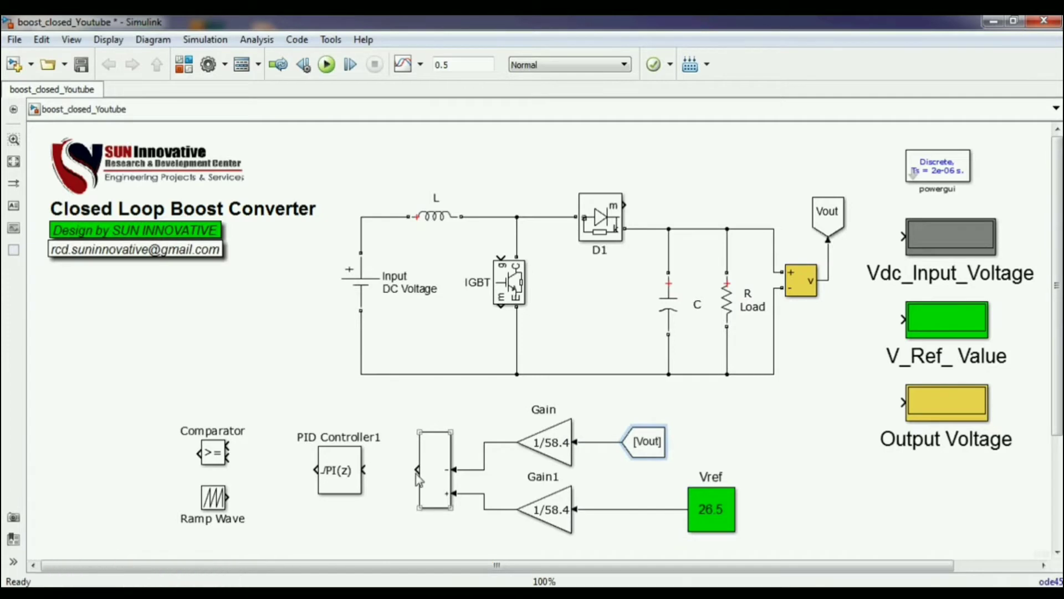
# - Wire PID Controller1 and Ramp Wave into the Comparator, and the Comparator output to the IGBT gate
pyautogui.moveTo(315, 474); pyautogui.dragTo(230, 447)
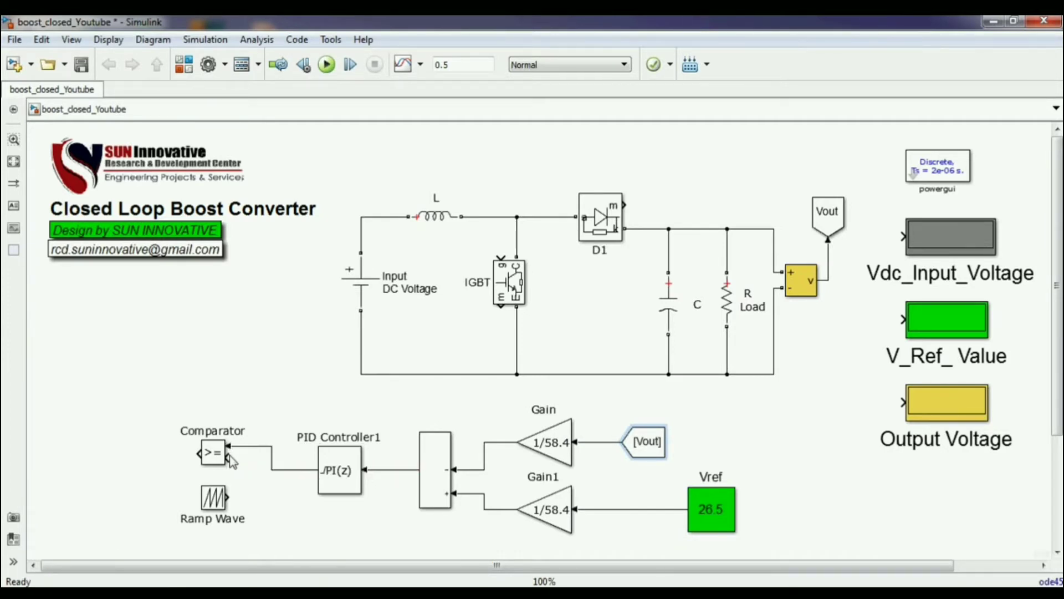
pyautogui.moveTo(237, 484); pyautogui.dragTo(230, 498)
pyautogui.moveTo(198, 456); pyautogui.dragTo(503, 260)
pyautogui.moveTo(43, 320); pyautogui.dragTo(170, 344)
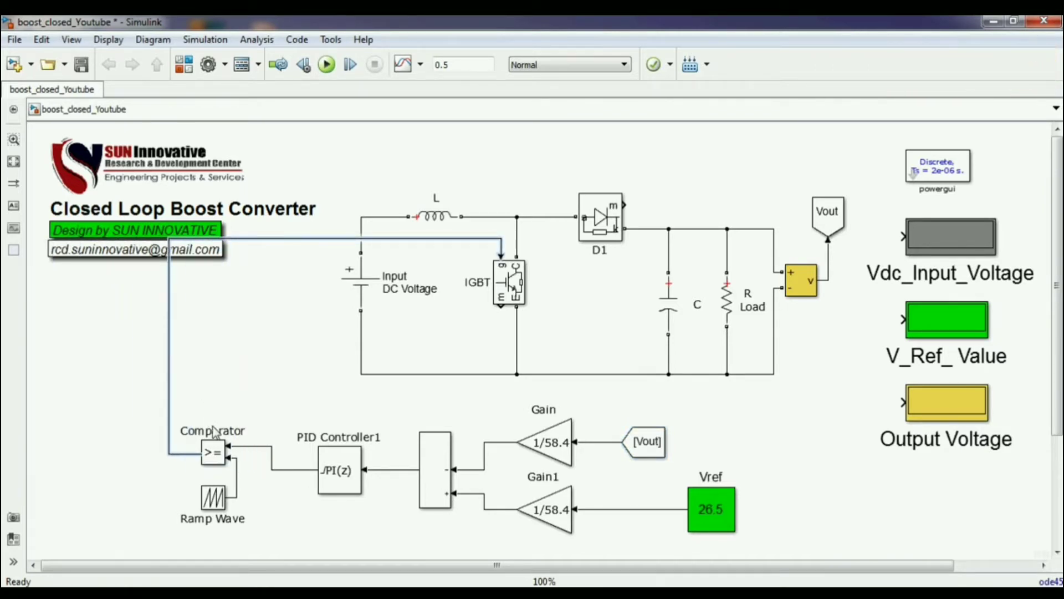
pyautogui.moveTo(215, 452); pyautogui.dragTo(277, 485)
pyautogui.moveTo(212, 506); pyautogui.dragTo(286, 520)
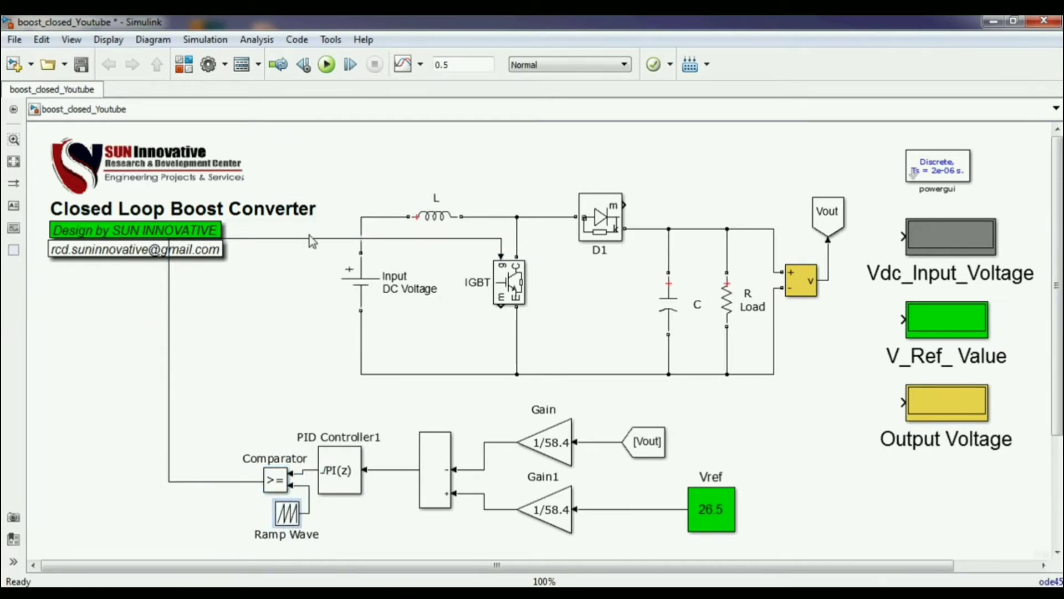
pyautogui.moveTo(507, 296); pyautogui.dragTo(508, 331)
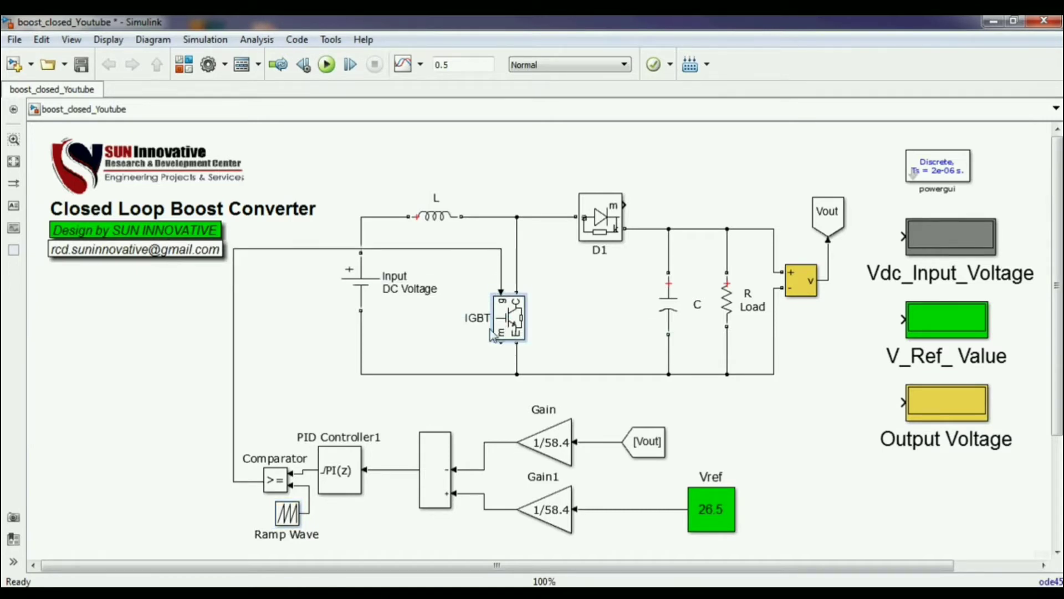
pyautogui.click(818, 222)
# - Write a 16-point note 'Here Gain design Based on Linear Measurement' and place it above Gain
pyautogui.doubleClick(589, 409)
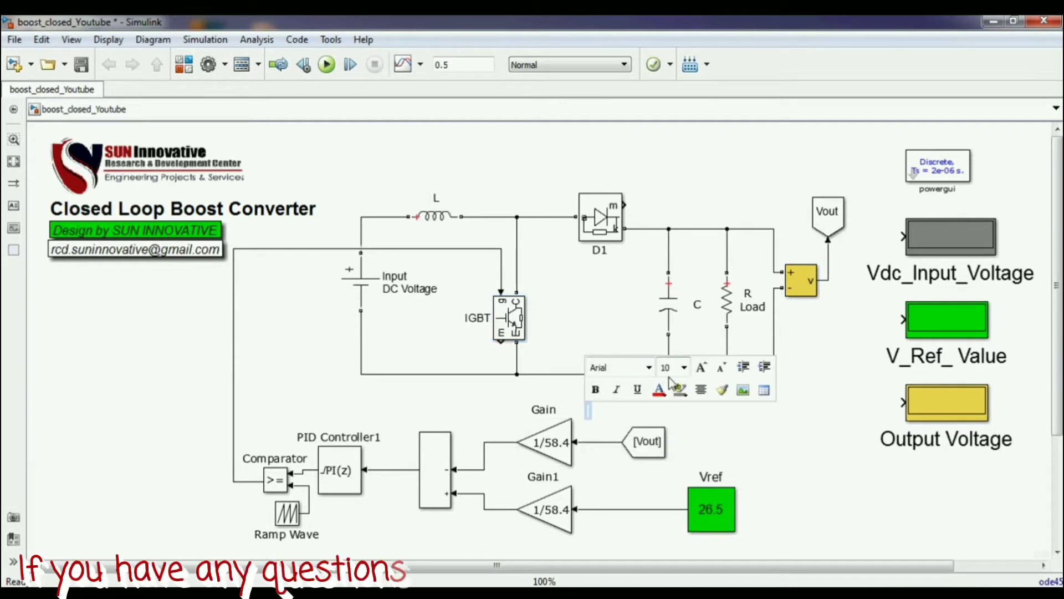
pyautogui.click(685, 368)
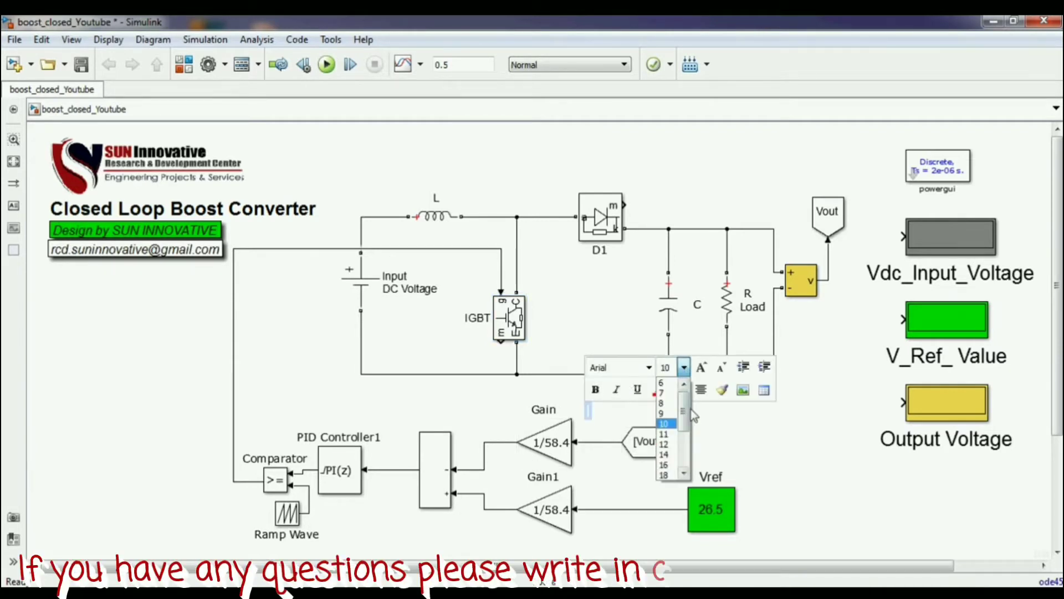
pyautogui.click(666, 466)
pyautogui.write('Here')
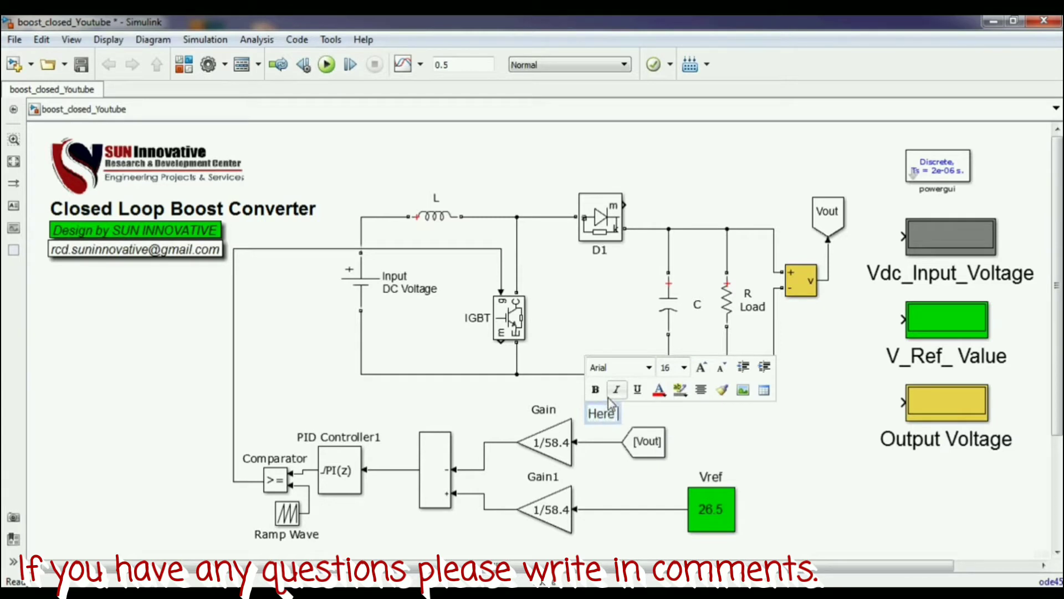
pyautogui.write(' Gain desi')
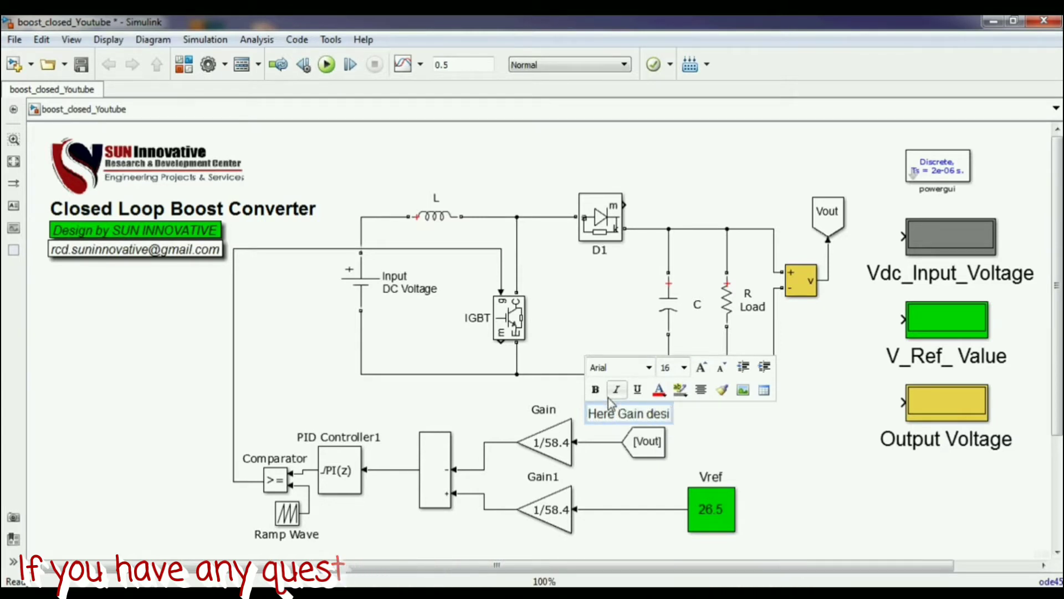
pyautogui.write('gn B design Based in')
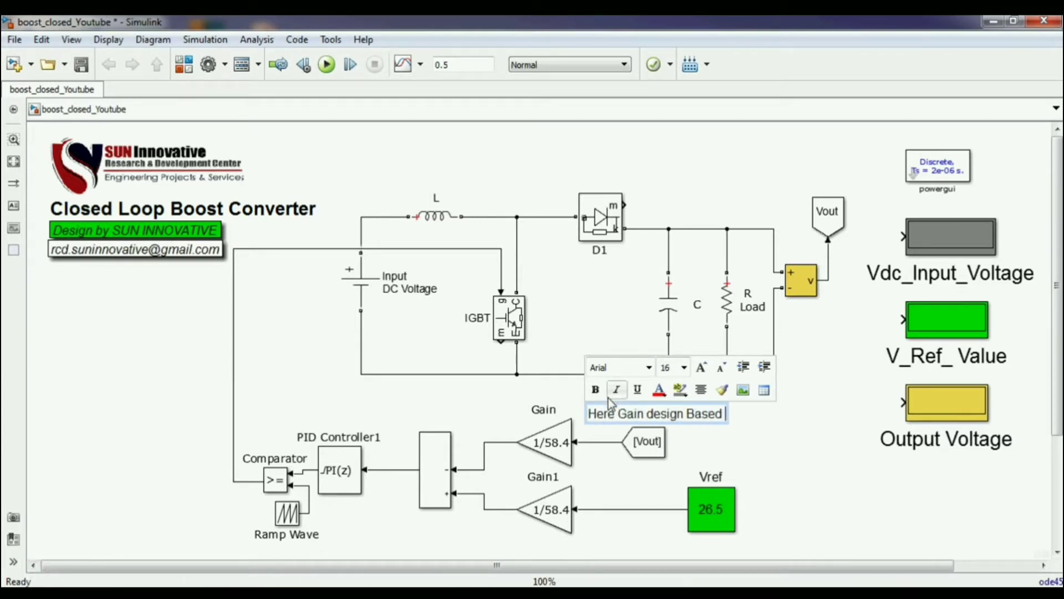
pyautogui.press('BackSpace')
pyautogui.press('BackSpace')
pyautogui.write('on Linear ')
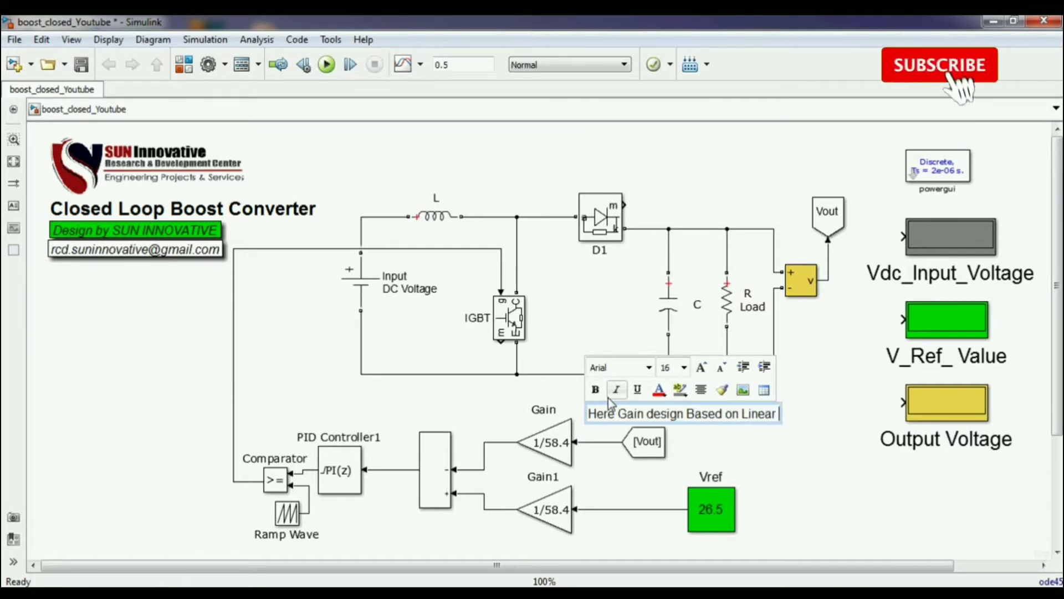
pyautogui.write('Measurement')
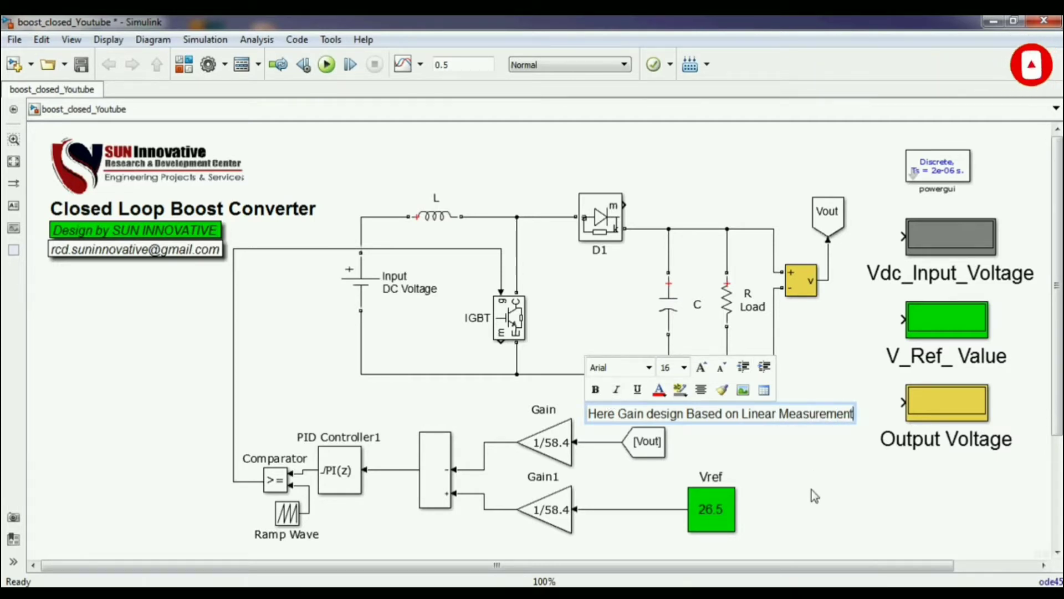
pyautogui.press('Escape')
pyautogui.moveTo(714, 420)
pyautogui.mouseDown()
pyautogui.moveTo(667, 398)
pyautogui.moveTo(600, 408)
pyautogui.moveTo(636, 397)
pyautogui.mouseUp()
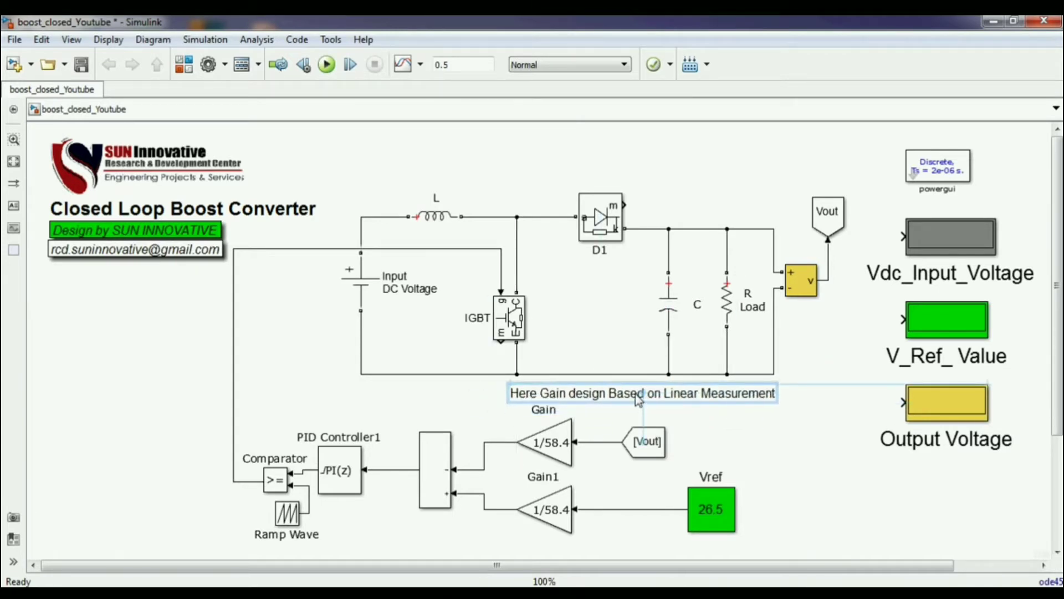
pyautogui.click(732, 523)
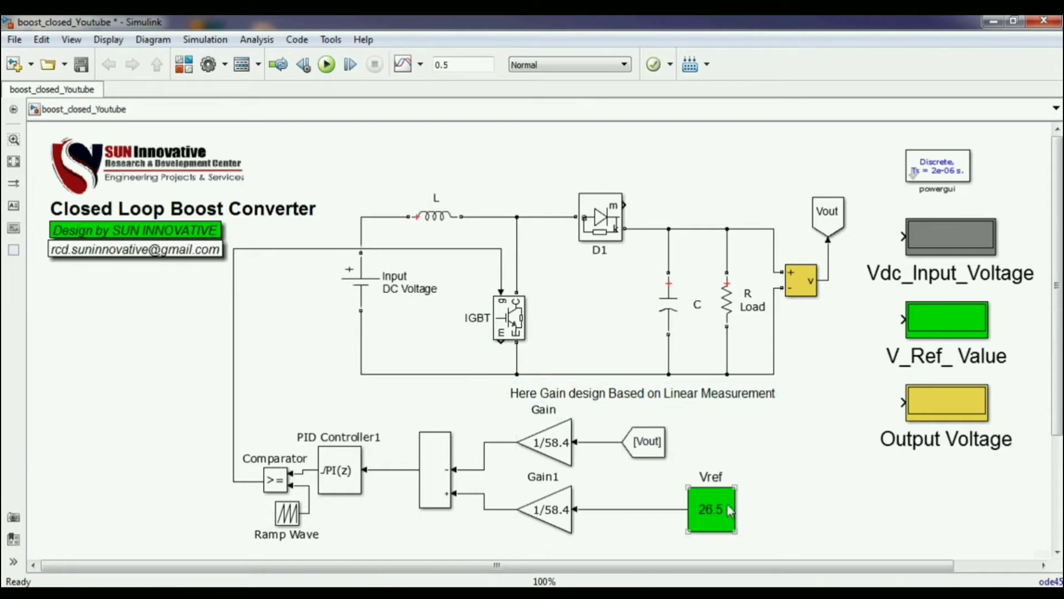
# - Add a 16-point note beside Vref: 'This Block is ref Voltage, ...Output voltage will settle on this value'
pyautogui.doubleClick(746, 513)
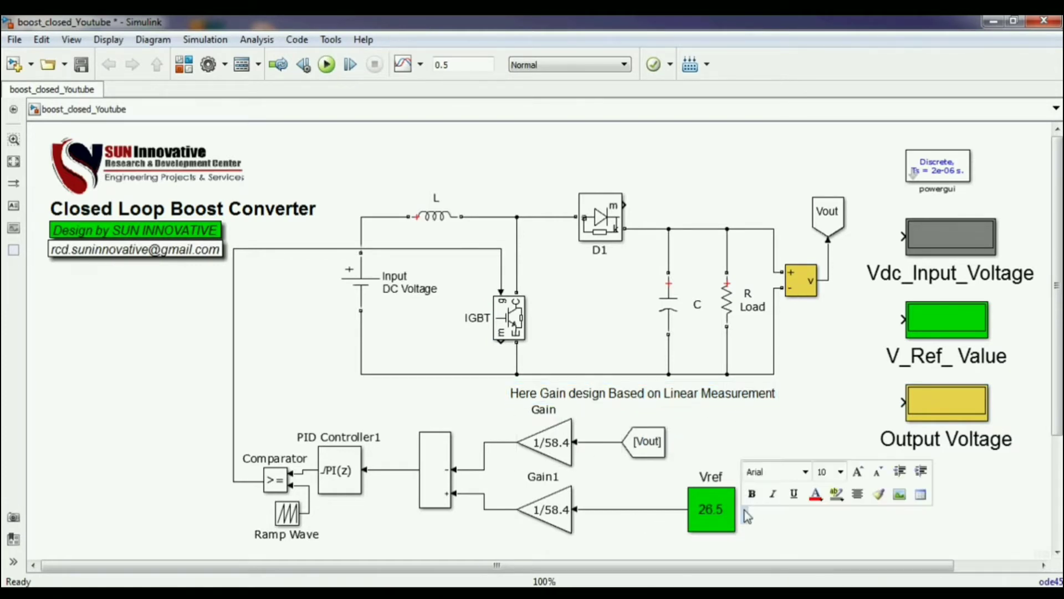
pyautogui.click(840, 472)
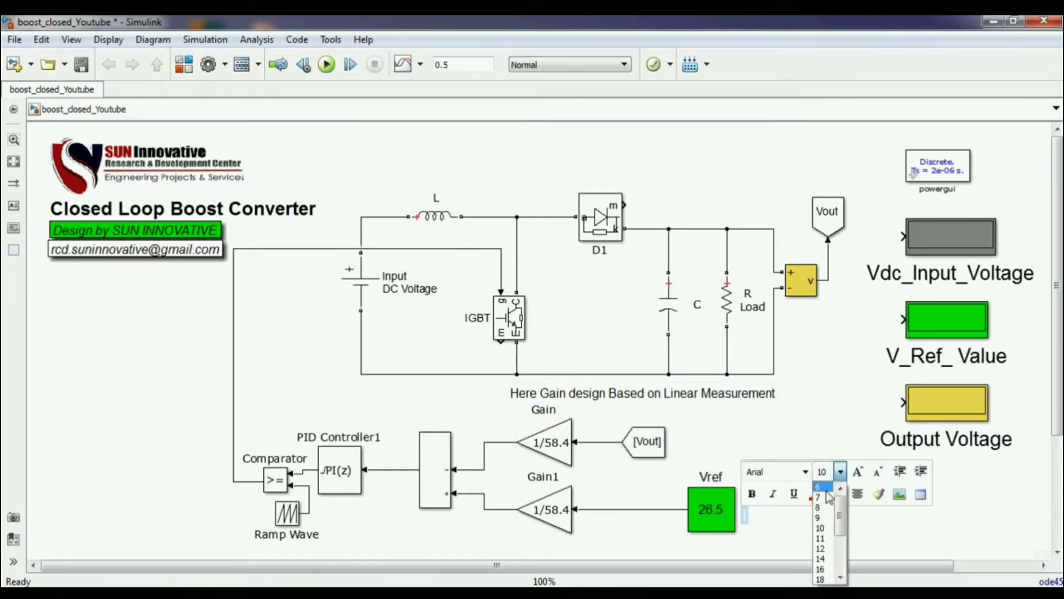
pyautogui.click(825, 568)
pyautogui.write('Thi')
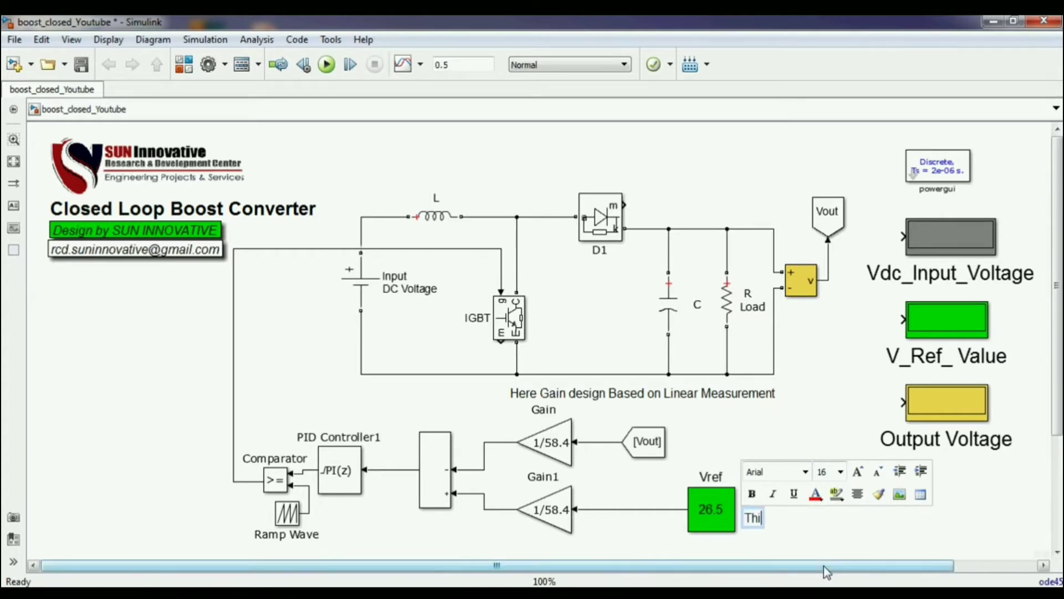
pyautogui.write('s Block i')
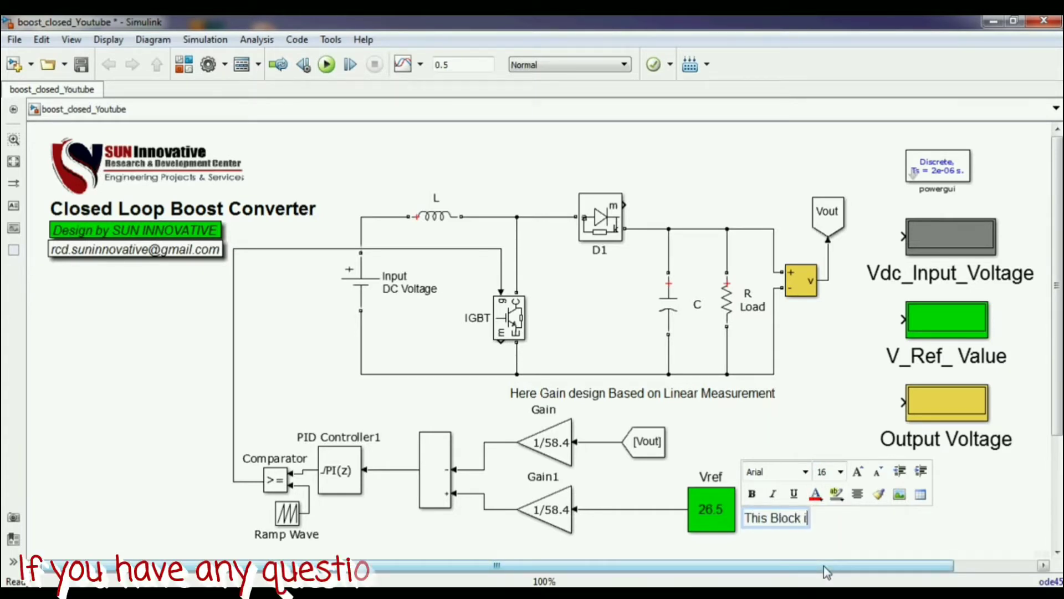
pyautogui.write('s ref')
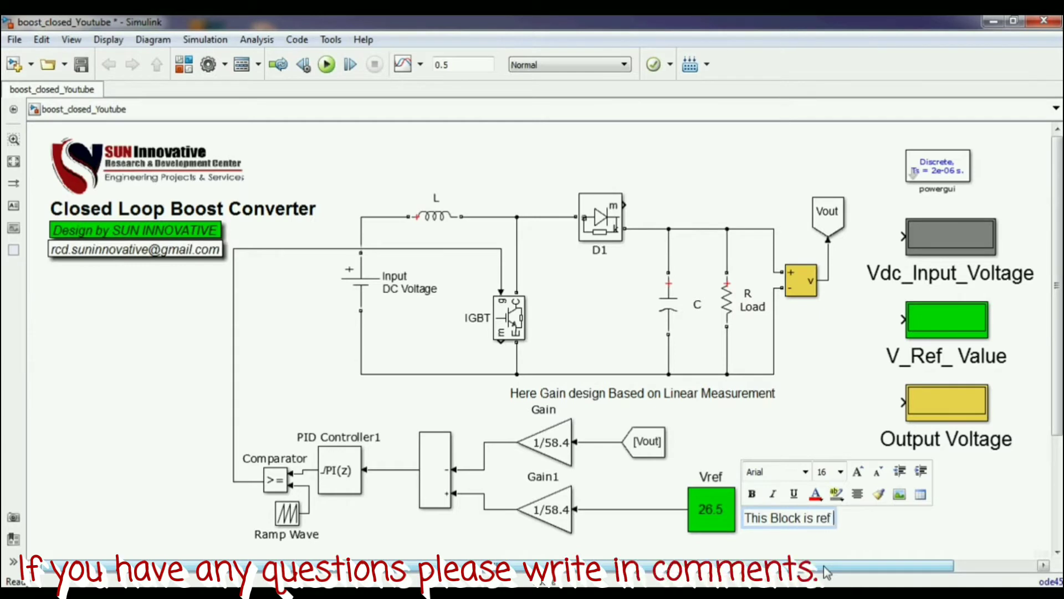
pyautogui.write(' Voltage,')
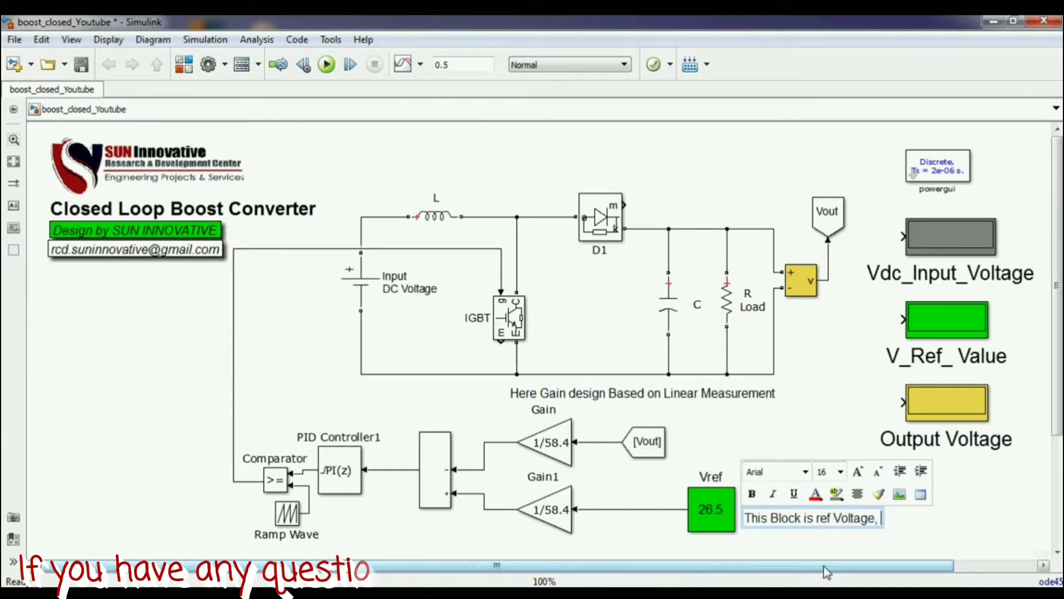
pyautogui.write(' As this v')
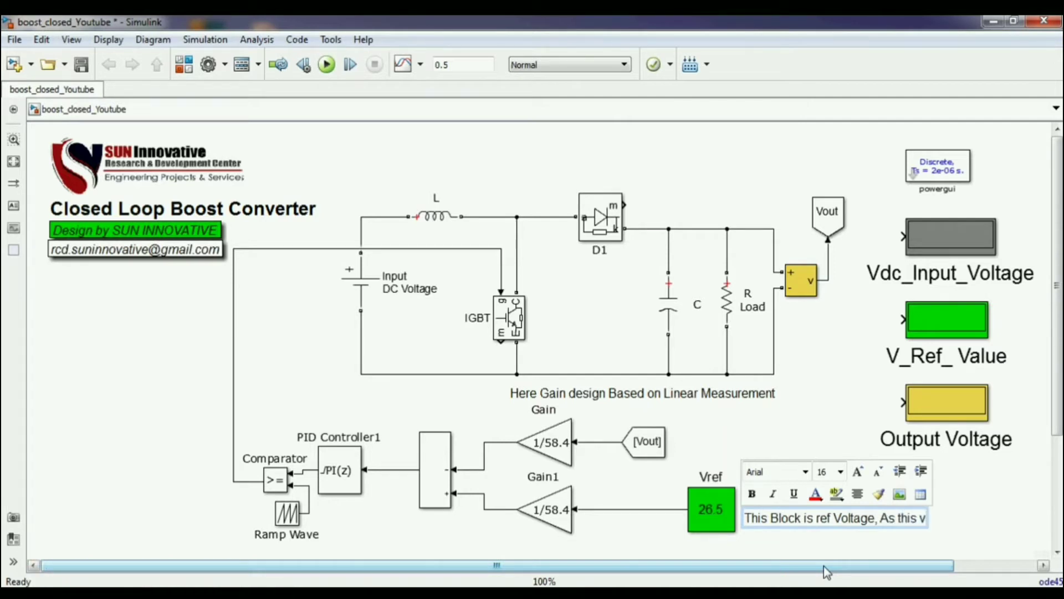
pyautogui.write('alue set')
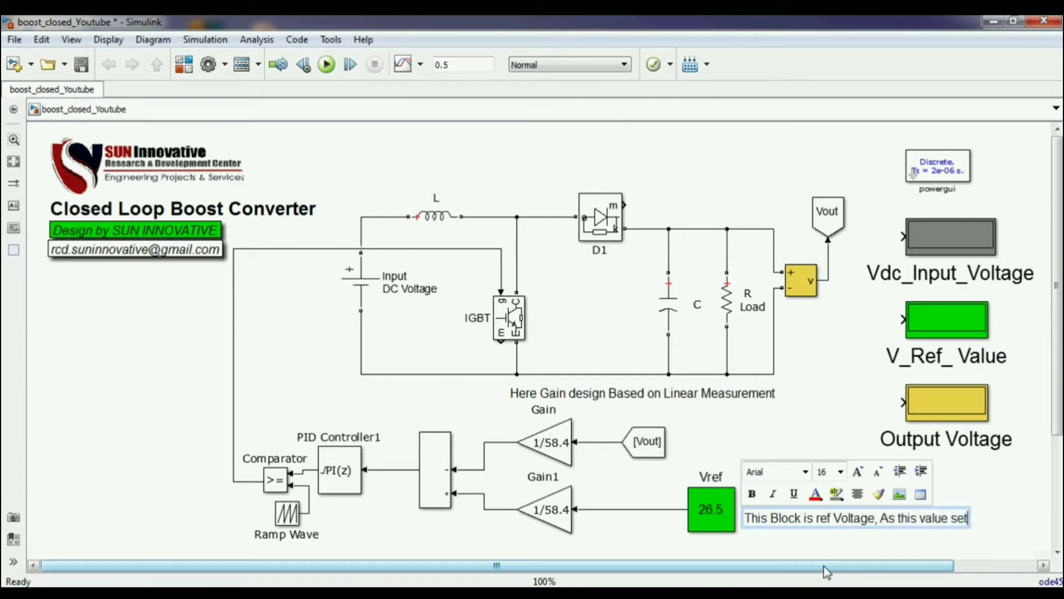
pyautogui.write(' Outp')
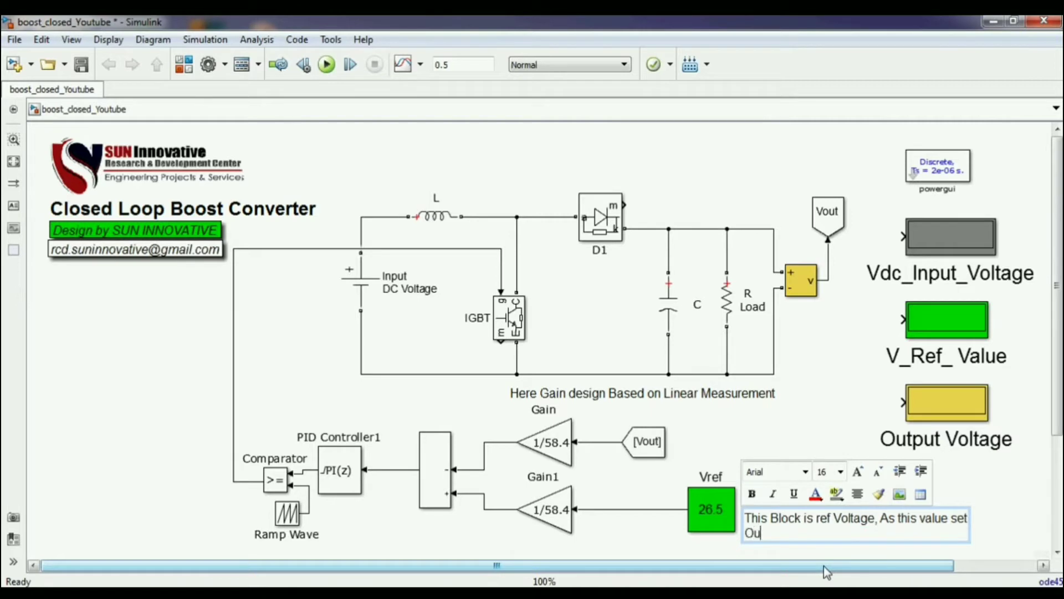
pyautogui.write('ut voltage ')
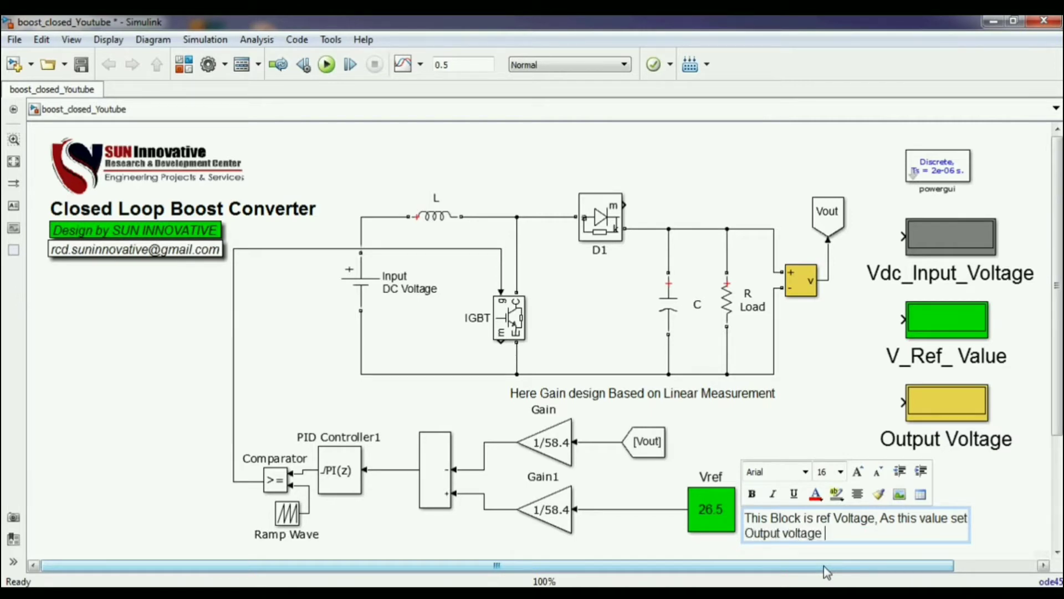
pyautogui.write('will settle on this value')
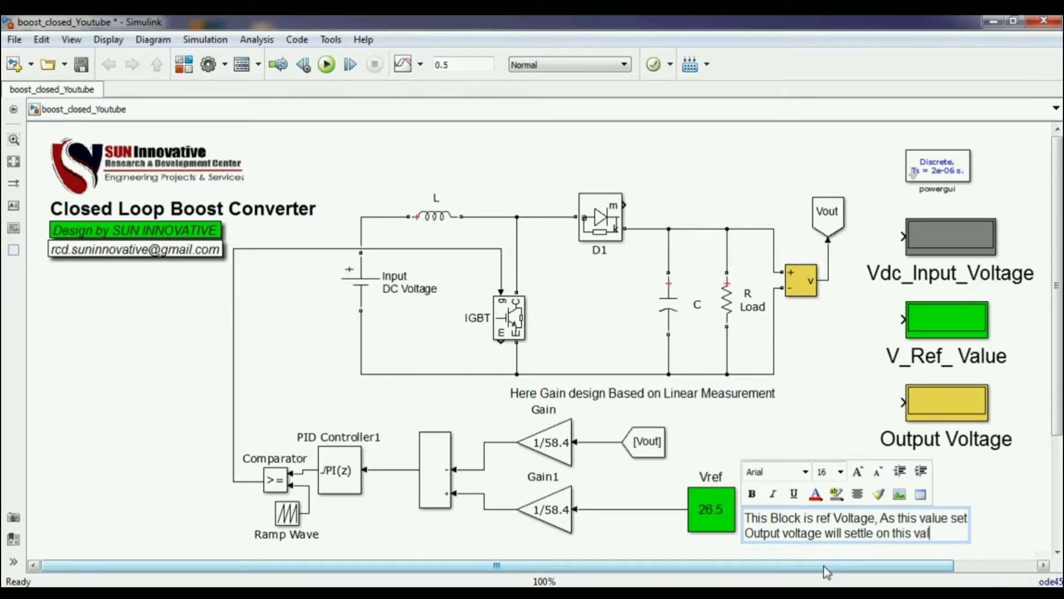
pyautogui.click(812, 402)
pyautogui.moveTo(819, 533); pyautogui.dragTo(813, 510)
pyautogui.click(992, 523)
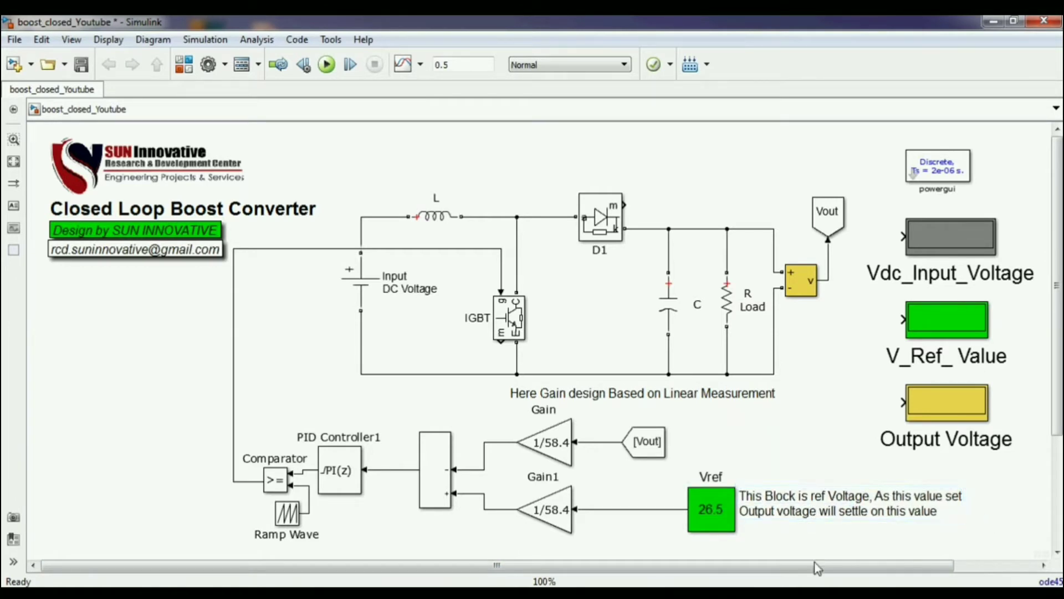
pyautogui.moveTo(755, 543); pyautogui.dragTo(715, 509)
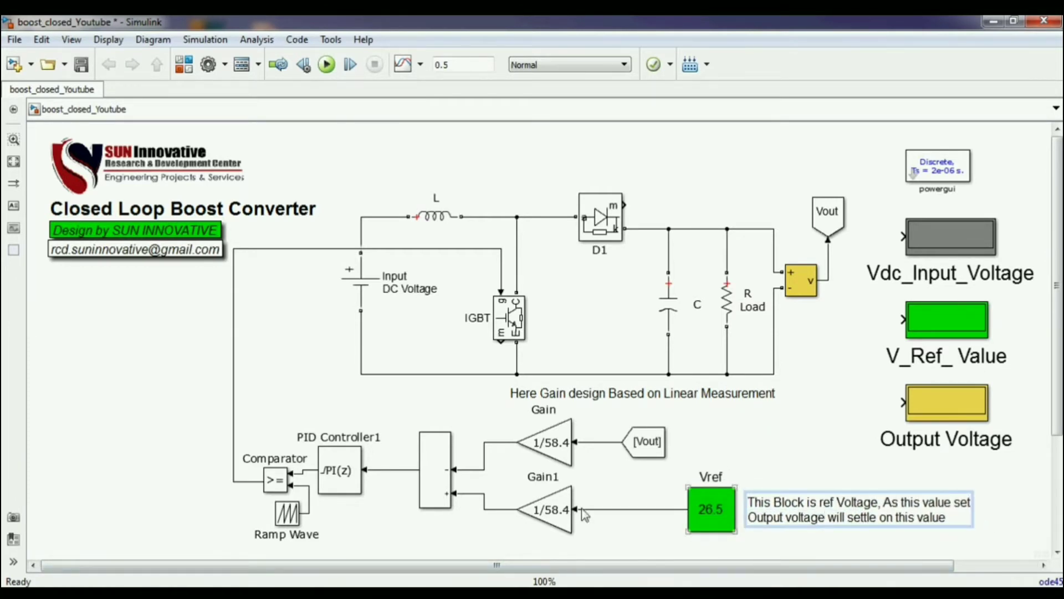
pyautogui.doubleClick(360, 279)
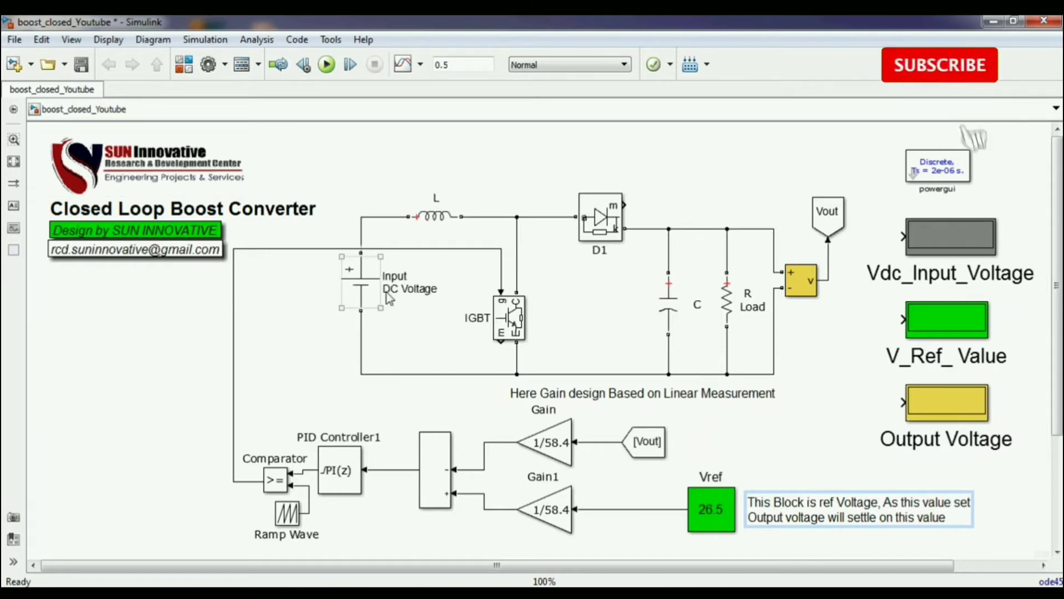
pyautogui.doubleClick(430, 297)
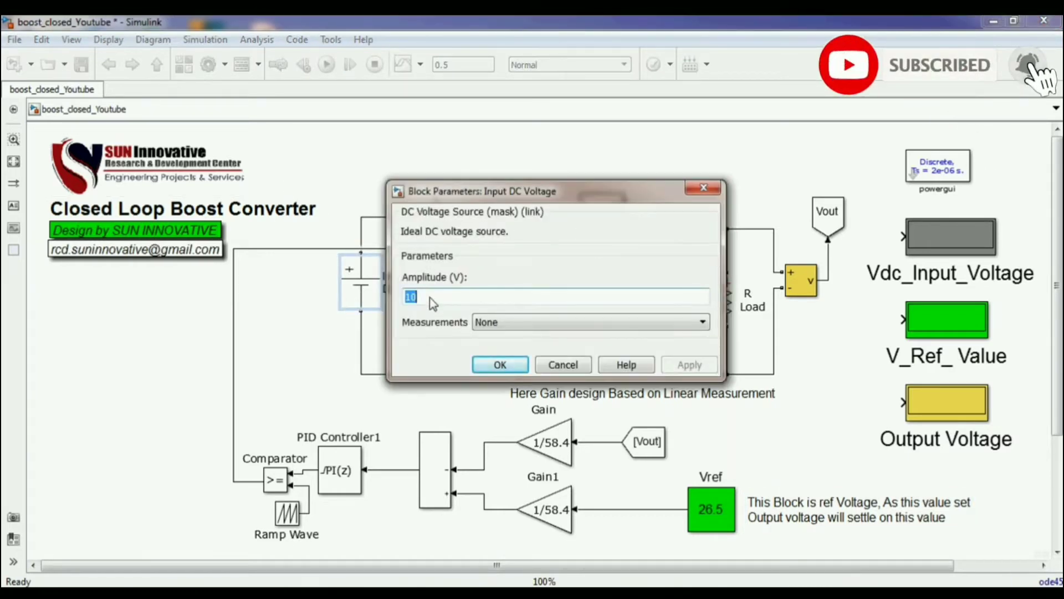
pyautogui.click(501, 366)
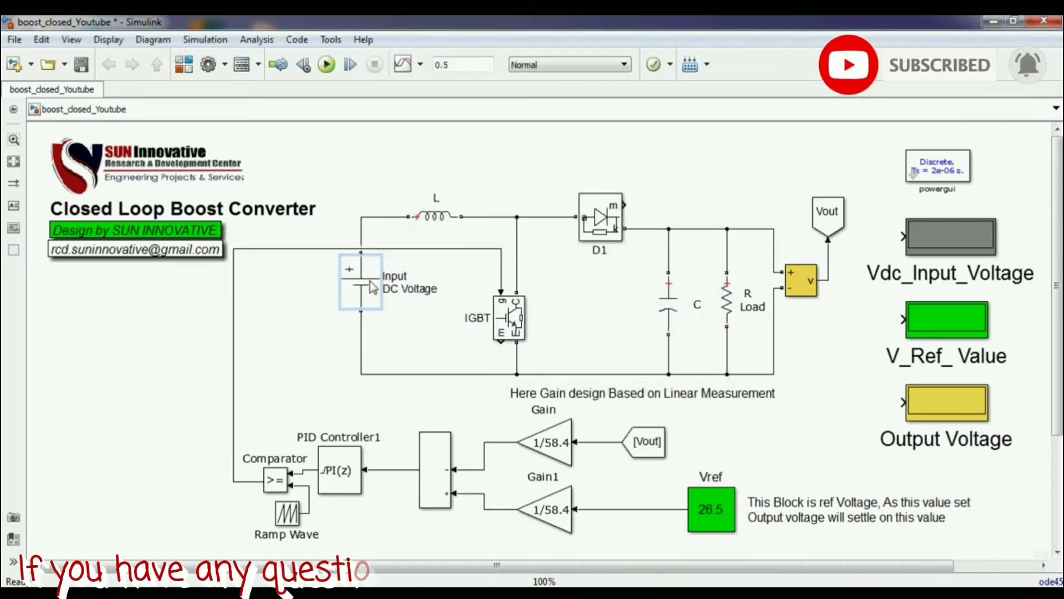
pyautogui.doubleClick(433, 222)
pyautogui.doubleClick(546, 231)
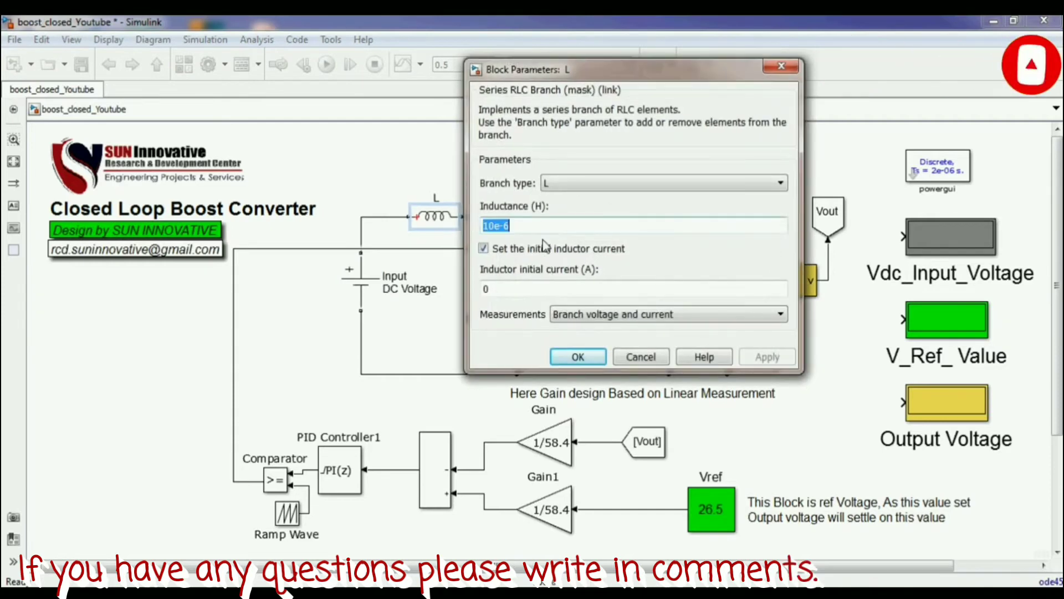
pyautogui.doubleClick(541, 294)
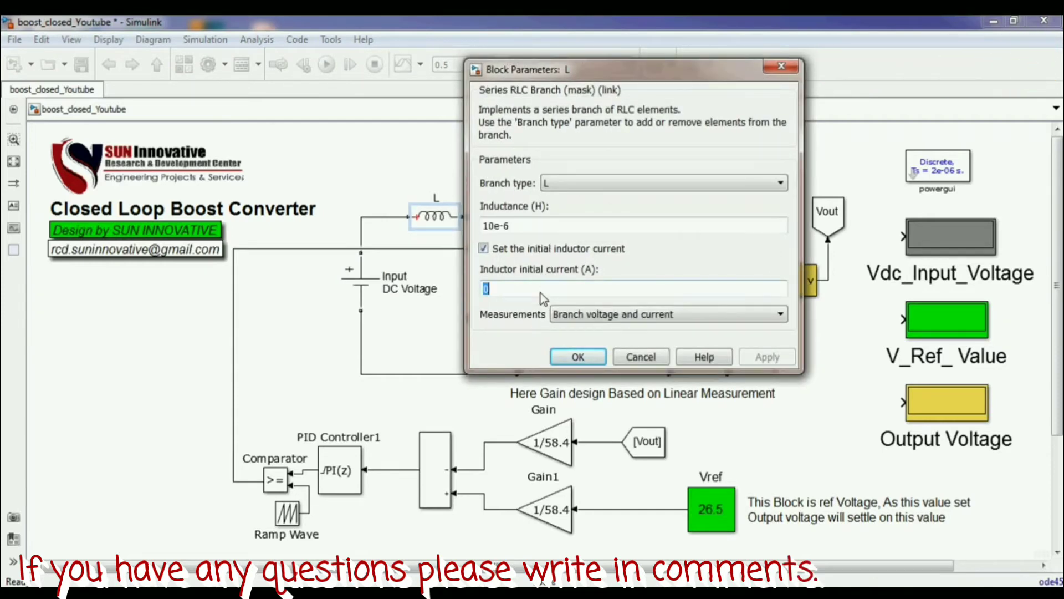
pyautogui.click(571, 360)
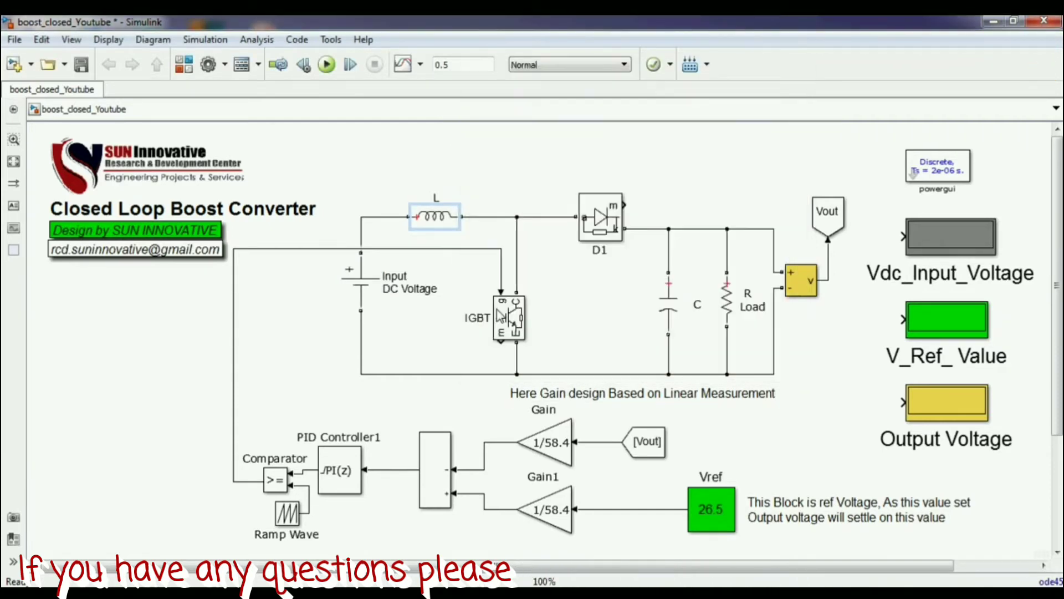
pyautogui.doubleClick(683, 322)
pyautogui.doubleClick(765, 316)
pyautogui.click(807, 444)
pyautogui.doubleClick(726, 302)
pyautogui.doubleClick(534, 342)
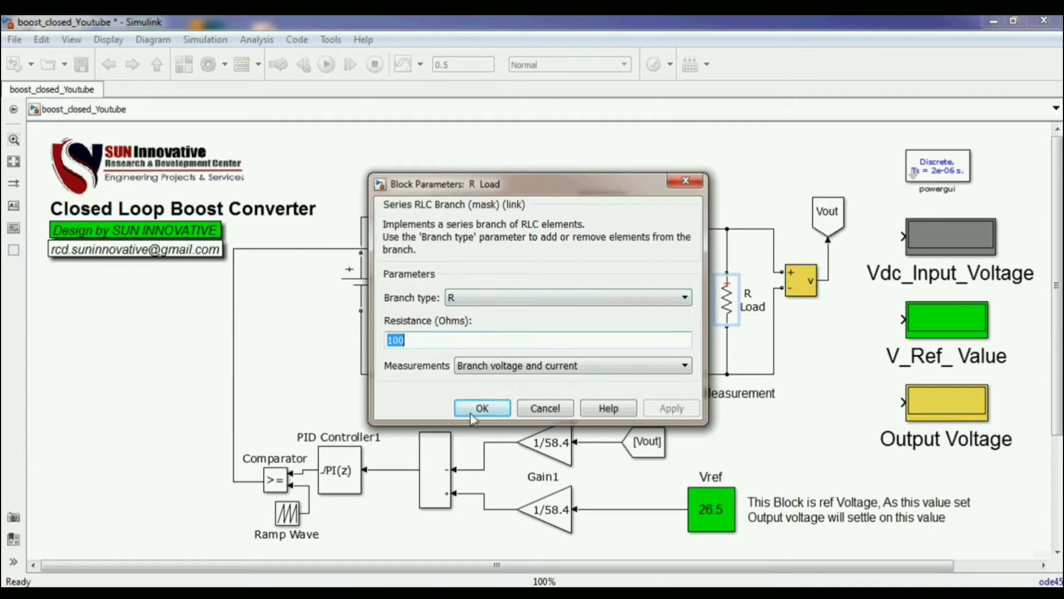
pyautogui.click(477, 405)
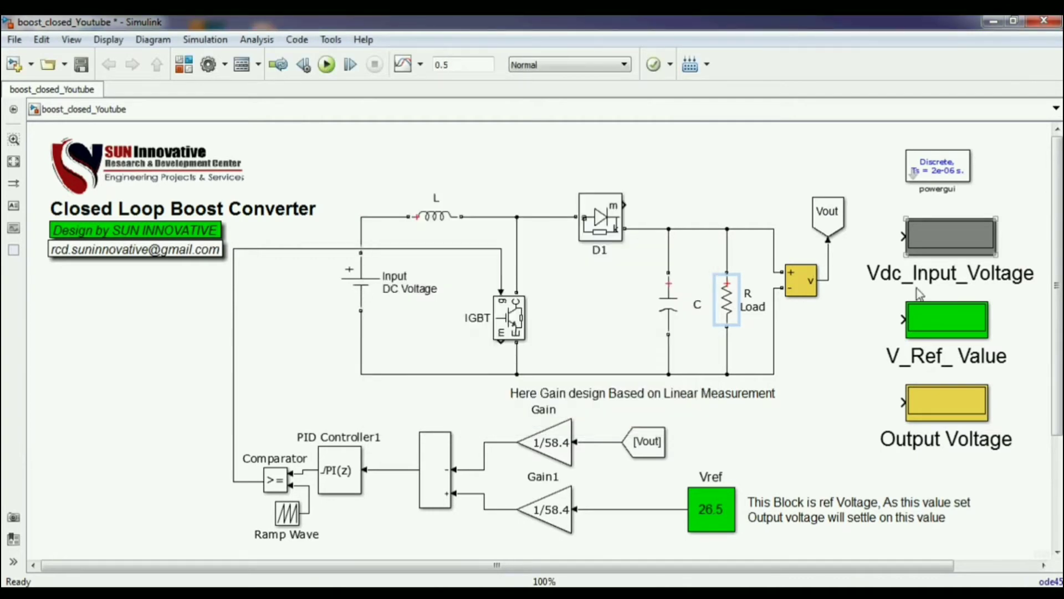
# - Move the three display blocks together to the right
pyautogui.moveTo(887, 224); pyautogui.dragTo(995, 427)
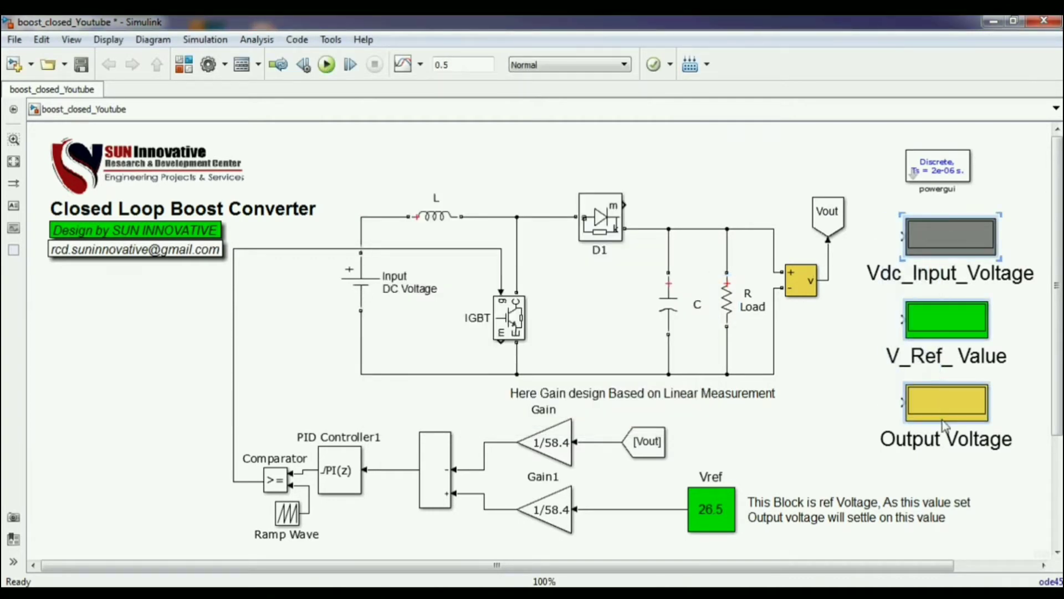
pyautogui.moveTo(937, 407)
pyautogui.mouseDown()
pyautogui.moveTo(973, 408)
pyautogui.moveTo(946, 407)
pyautogui.mouseUp()
pyautogui.click(828, 400)
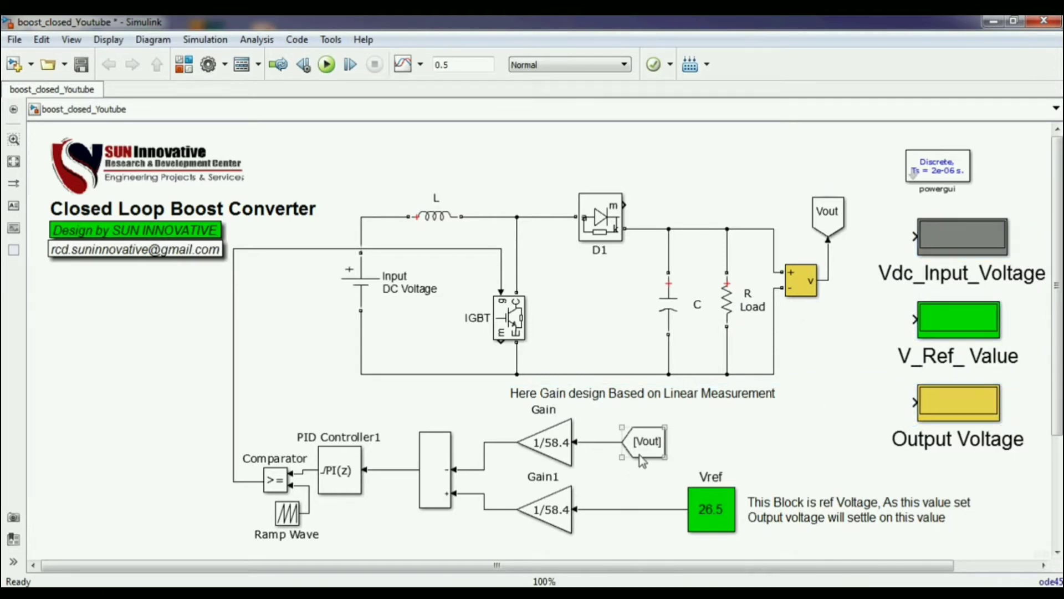
# - Copy a flipped [Vout] tag before a display and a Vout Goto beside the Gain blocks
pyautogui.moveTo(645, 450); pyautogui.dragTo(878, 420)
pyautogui.hotkey('ctrl', 'i')
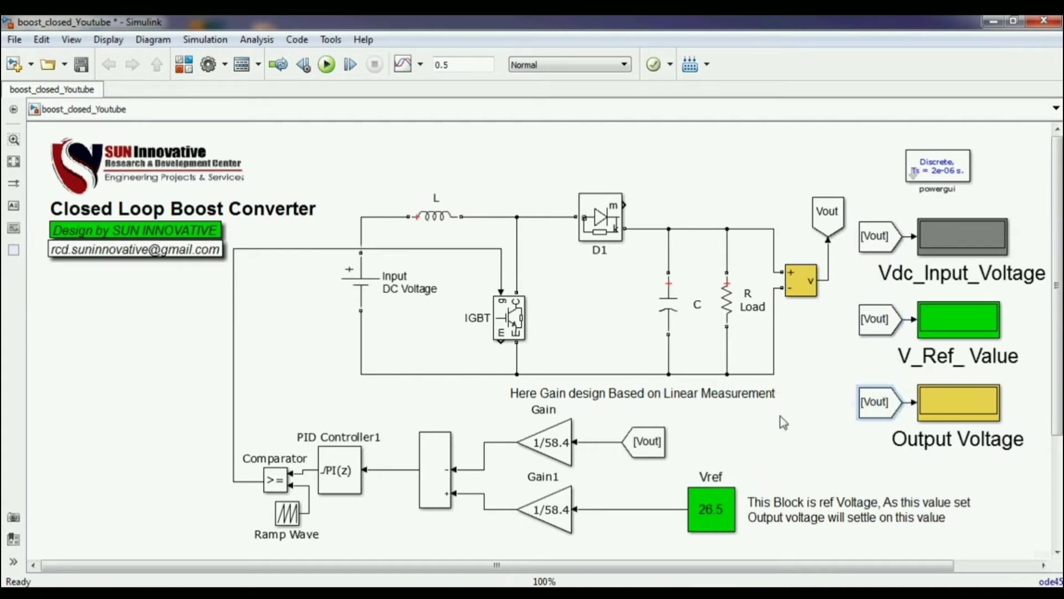
pyautogui.click(658, 443)
pyautogui.moveTo(822, 229); pyautogui.dragTo(601, 471)
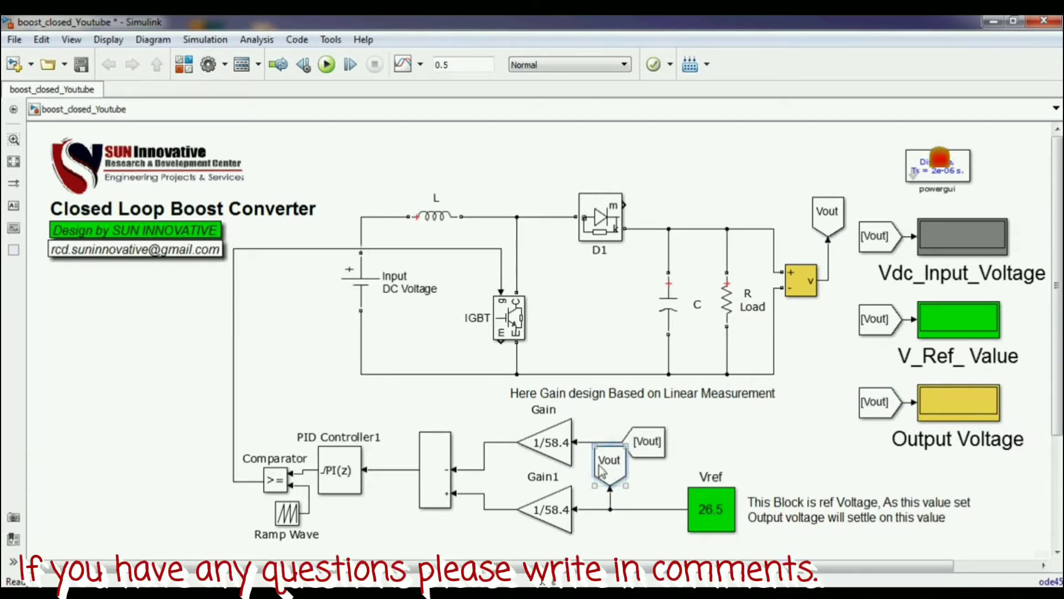
# - Change the new Goto block's tag to Vref
pyautogui.doubleClick(604, 471)
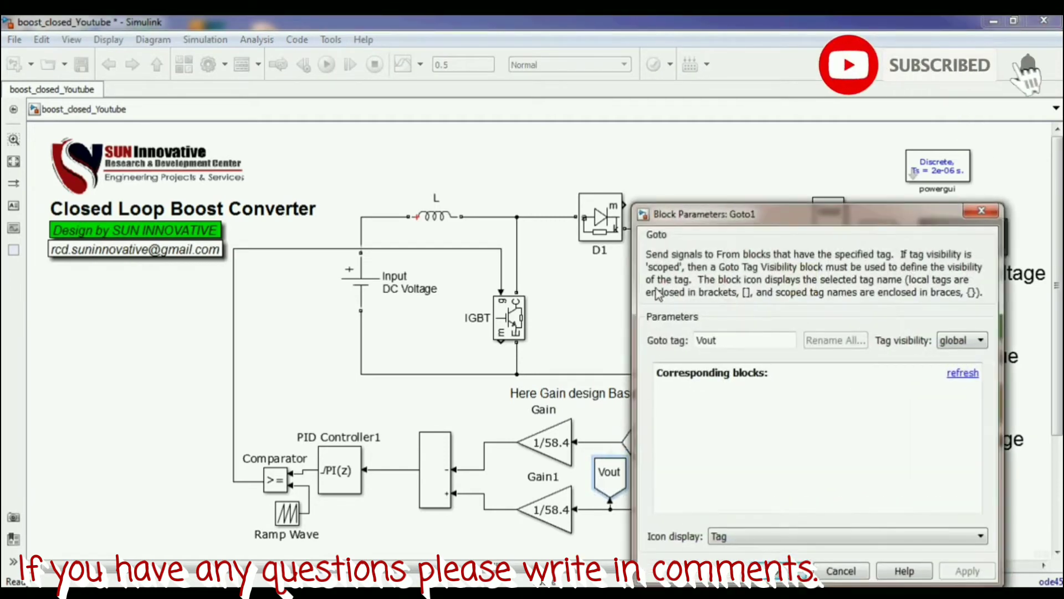
pyautogui.doubleClick(723, 338)
pyautogui.write('V')
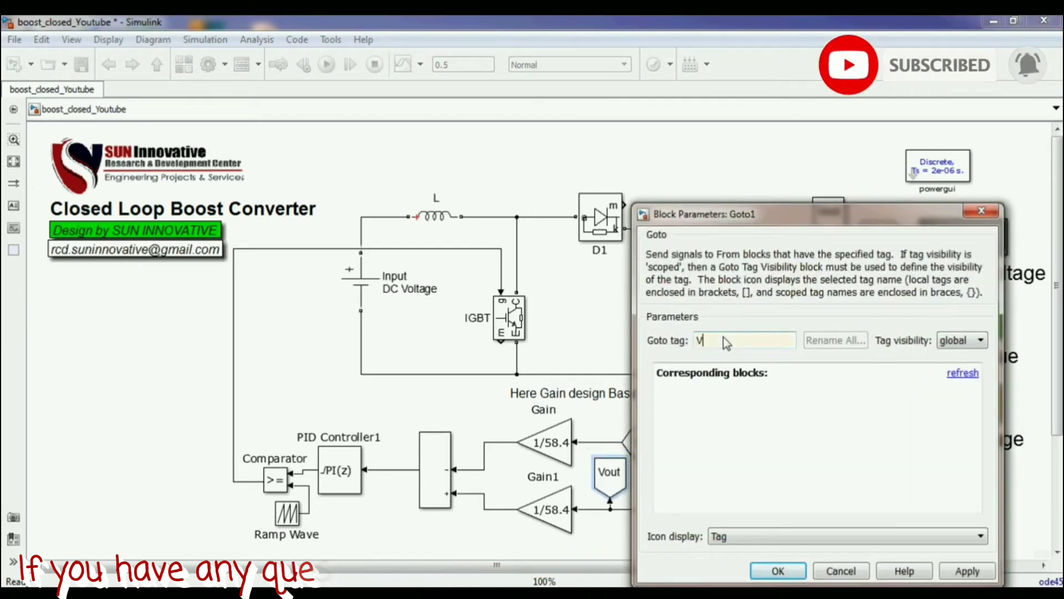
pyautogui.write('ref')
pyautogui.press('Return')
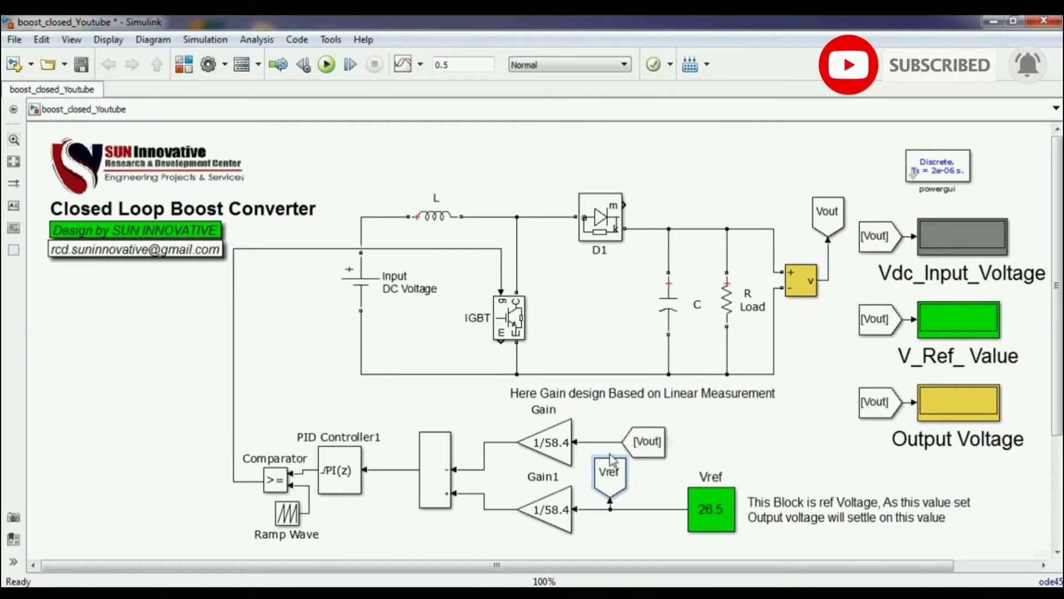
# - Copy the Vref Goto and the voltage measurement block next to the DC input source
pyautogui.moveTo(612, 460); pyautogui.dragTo(287, 302)
pyautogui.click(793, 287)
pyautogui.moveTo(798, 292); pyautogui.dragTo(363, 235)
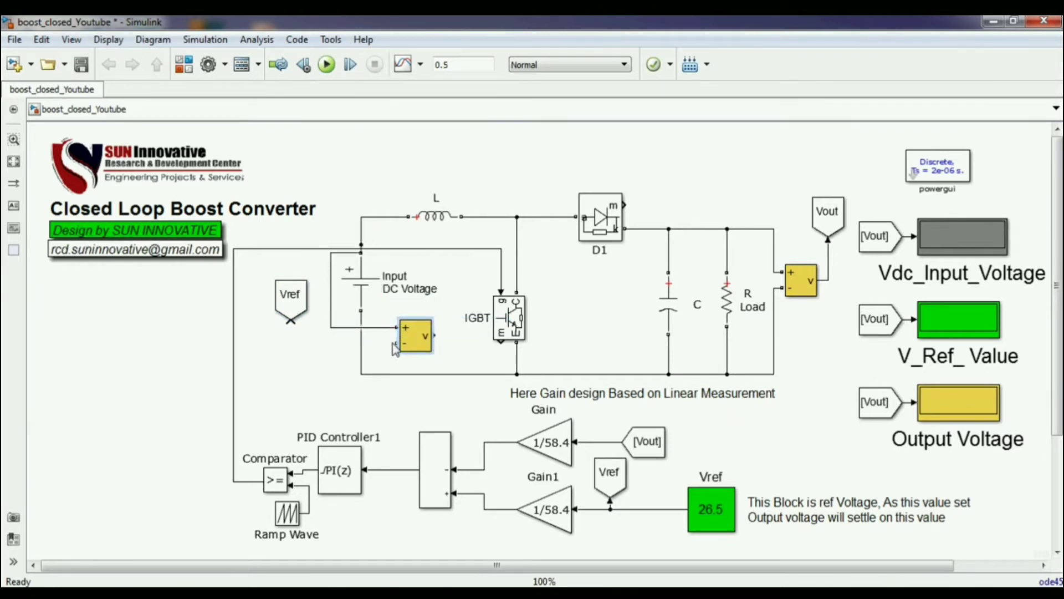
# - Place the input voltage measurement beside the DC source, turned and flipped up-down
pyautogui.moveTo(404, 342); pyautogui.dragTo(303, 289)
pyautogui.hotkey('ctrl', 'i')
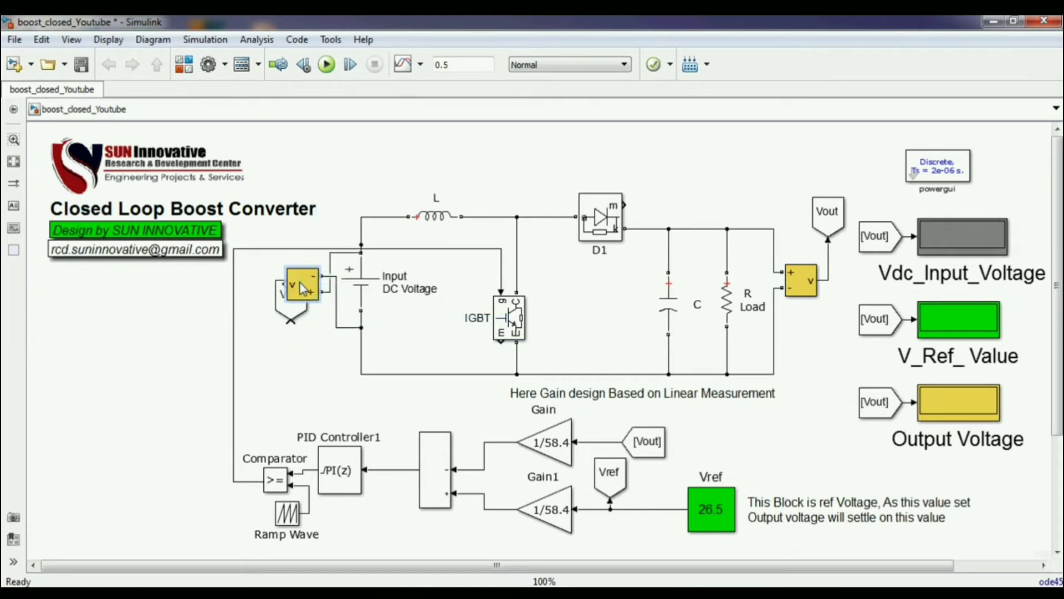
pyautogui.rightClick(302, 288)
pyautogui.moveTo(409, 284)
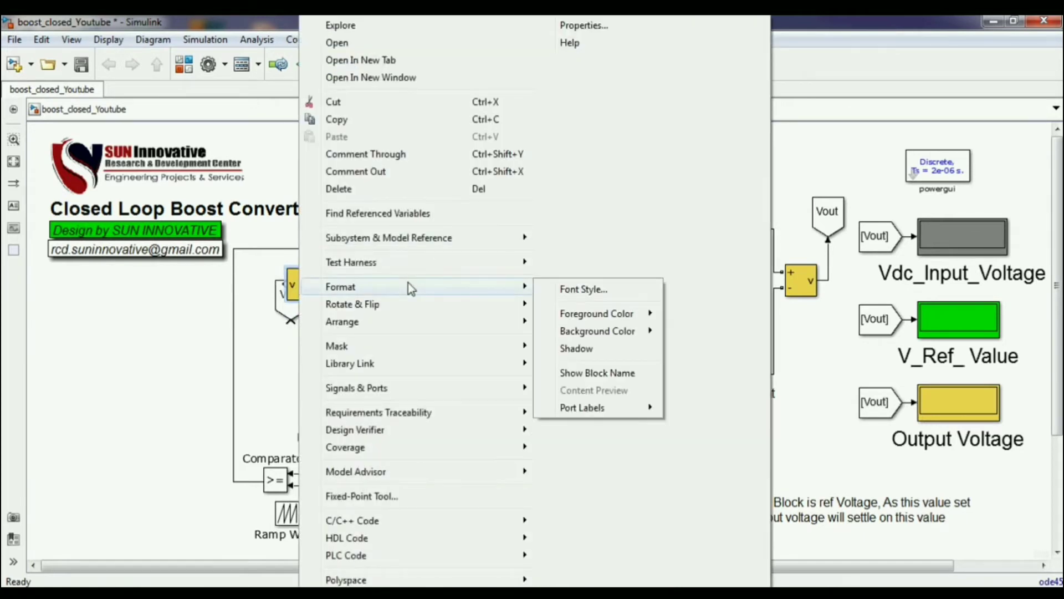
pyautogui.moveTo(397, 302)
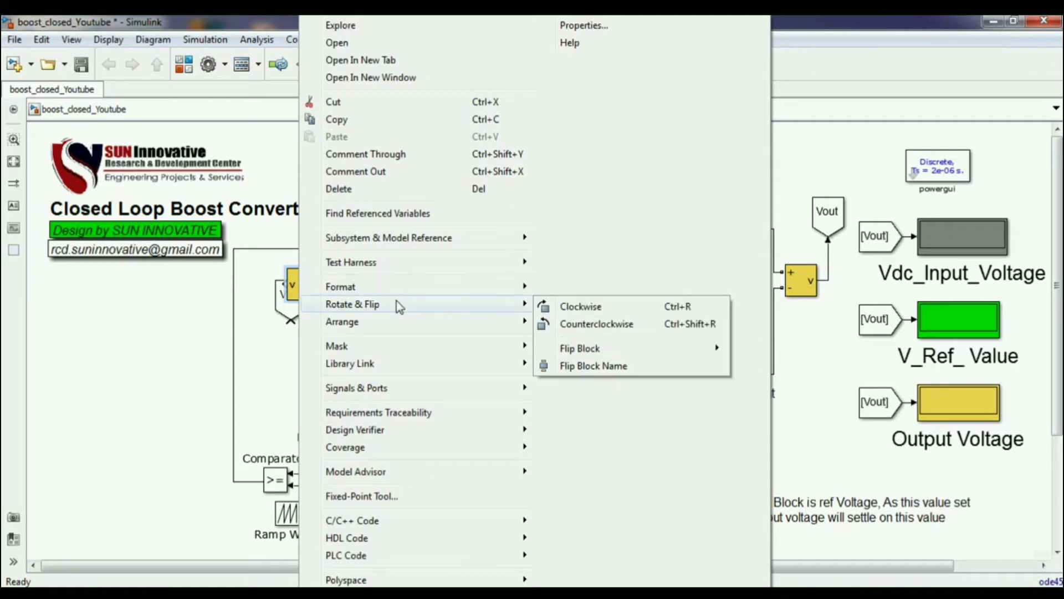
pyautogui.moveTo(566, 352)
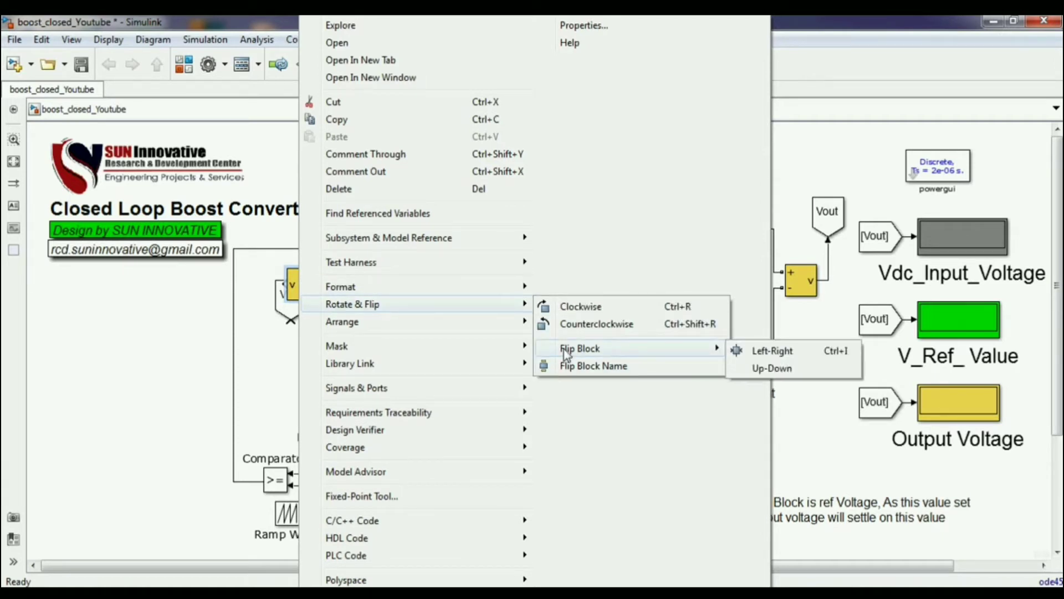
pyautogui.click(755, 367)
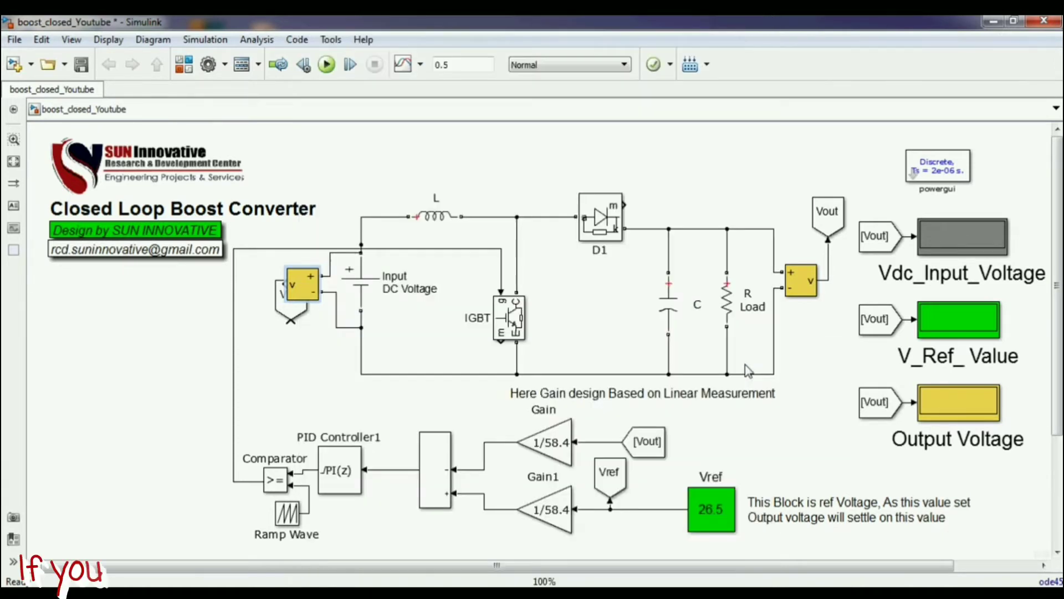
# - Put the Vref tag below the measurement, pointing upward, and wire the output into it
pyautogui.moveTo(290, 322); pyautogui.dragTo(284, 357)
pyautogui.hotkey('ctrl', 'i')
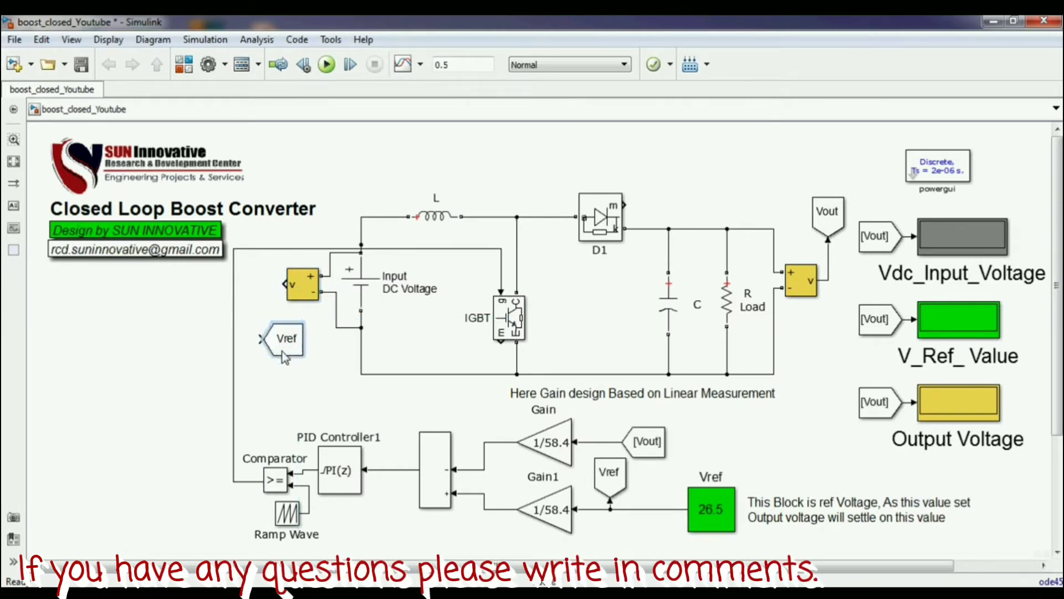
pyautogui.moveTo(283, 320); pyautogui.dragTo(285, 285)
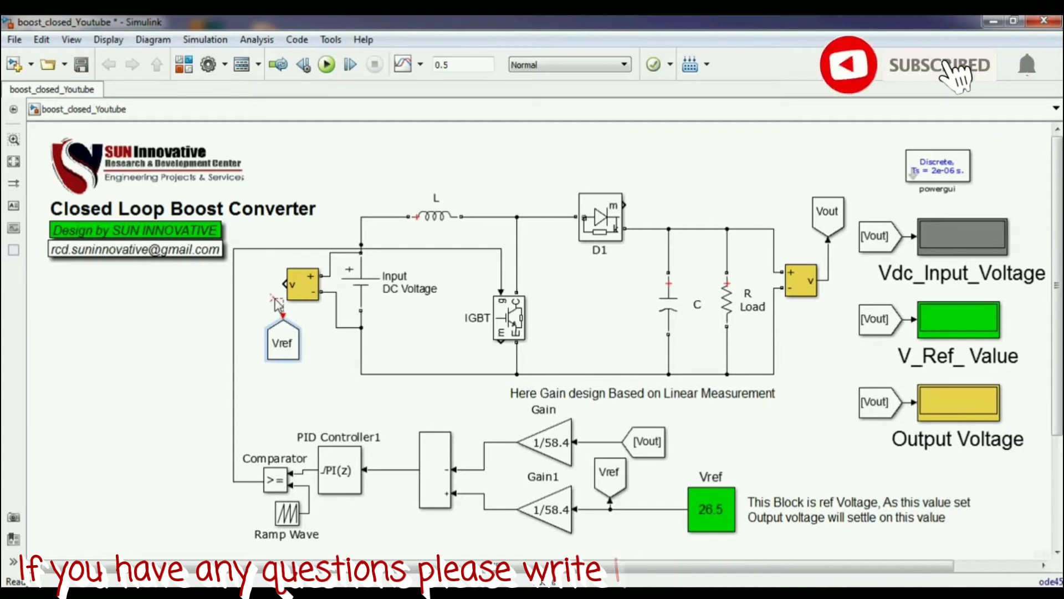
# - Rename the input measurement's Goto tag to Vin
pyautogui.doubleClick(283, 344)
pyautogui.doubleClick(413, 278)
pyautogui.write('Vin')
pyautogui.press('Return')
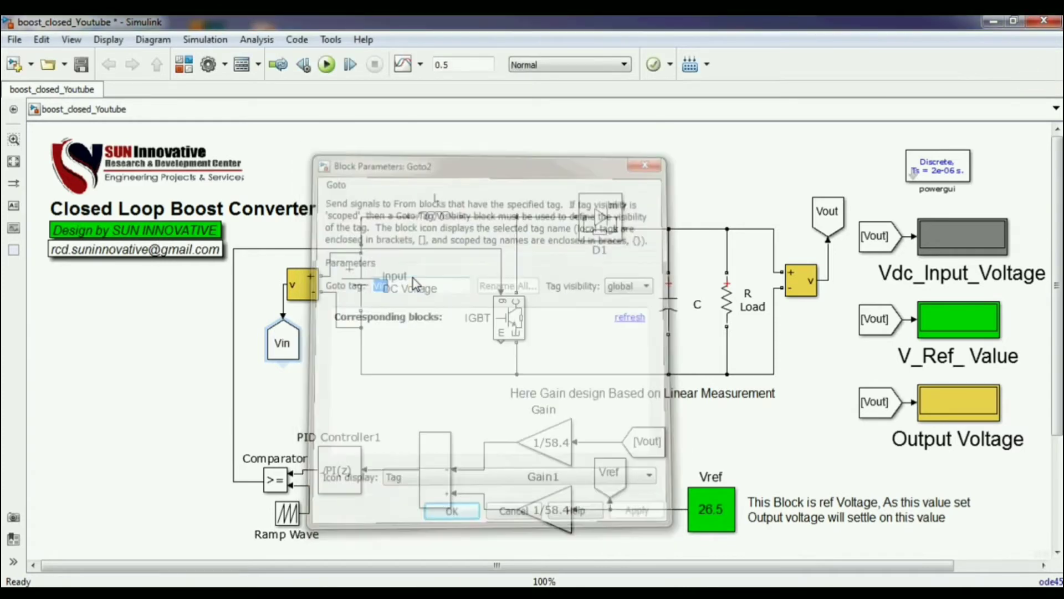
# - Set the middle display's From tag to Vref, leaving the lower one as Vout
pyautogui.doubleClick(881, 326)
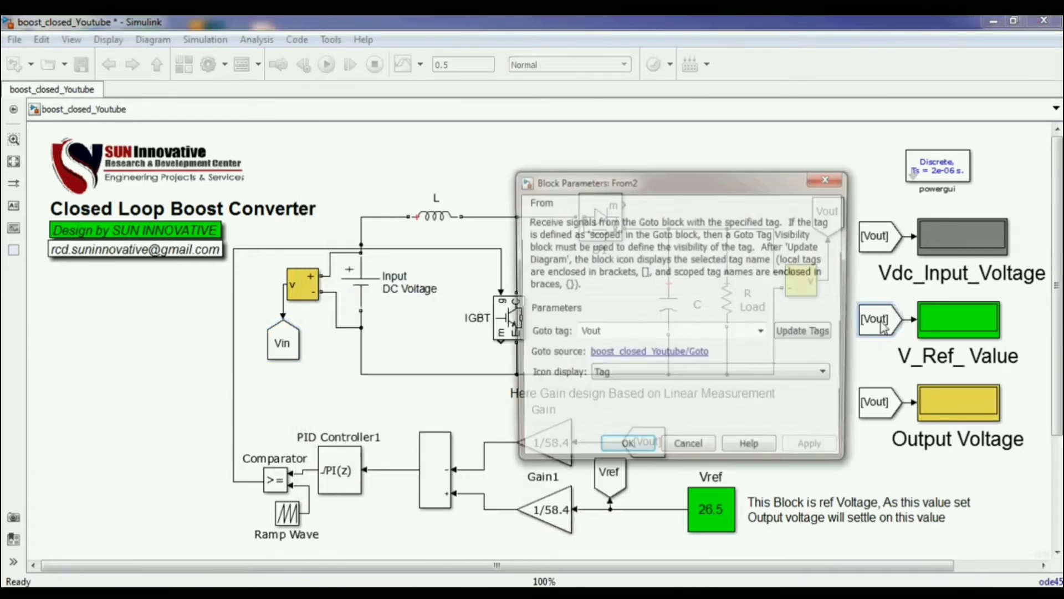
pyautogui.write('Vref')
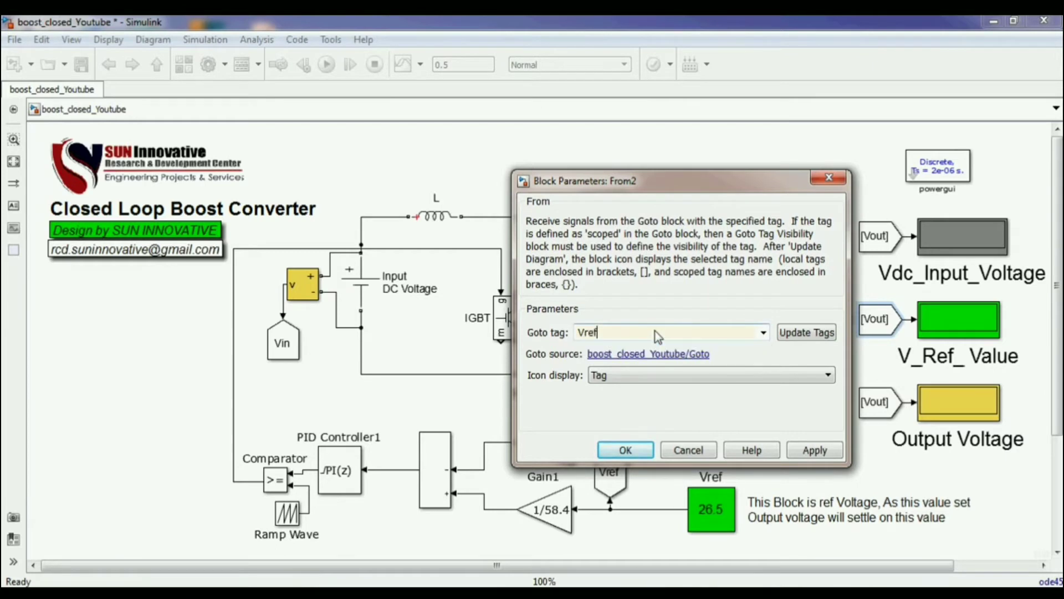
pyautogui.press('Return')
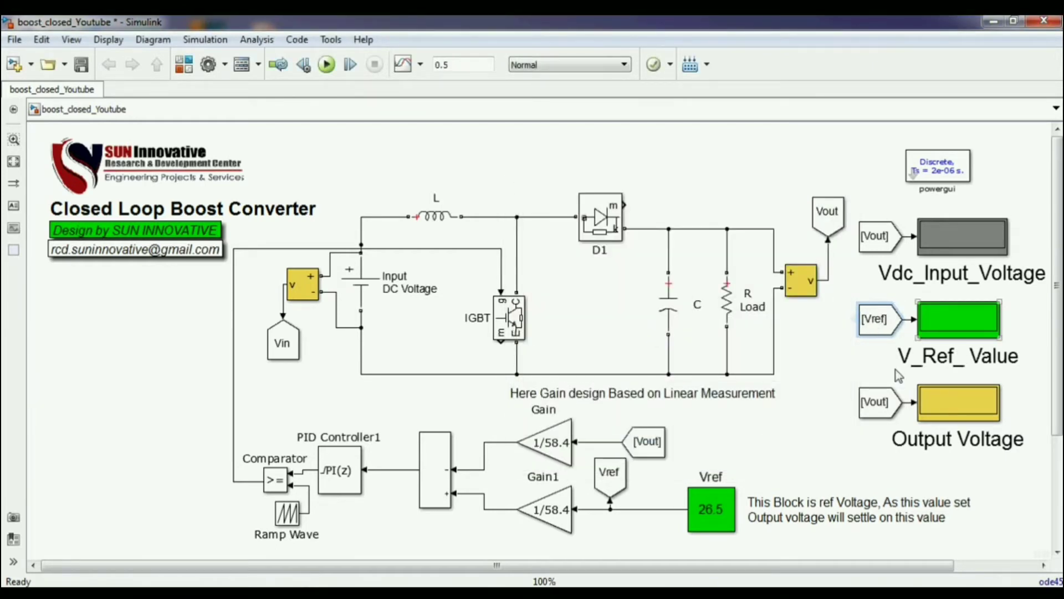
pyautogui.click(876, 411)
pyautogui.doubleClick(877, 411)
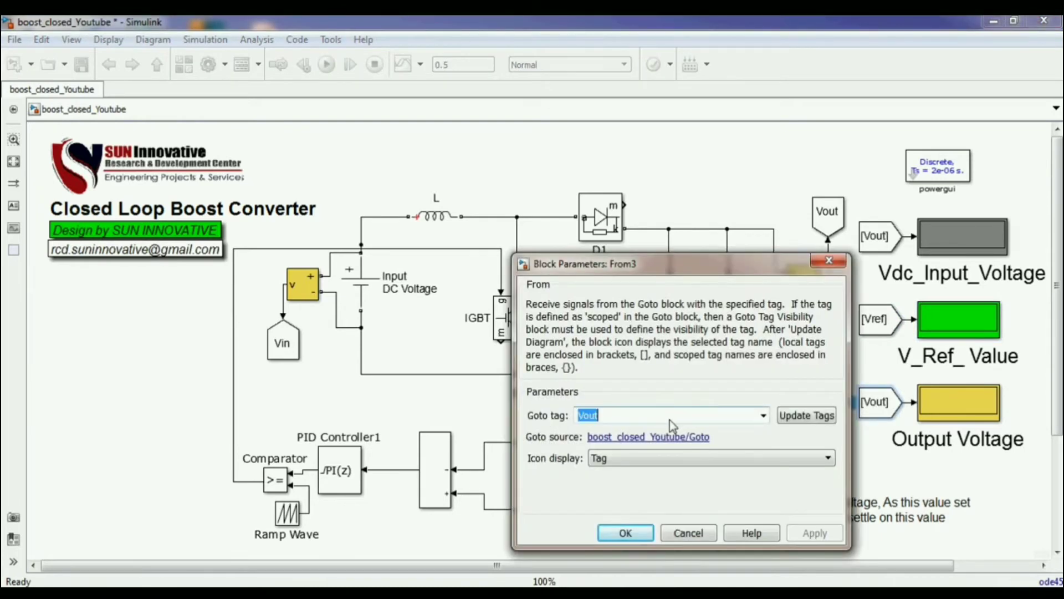
pyautogui.click(624, 532)
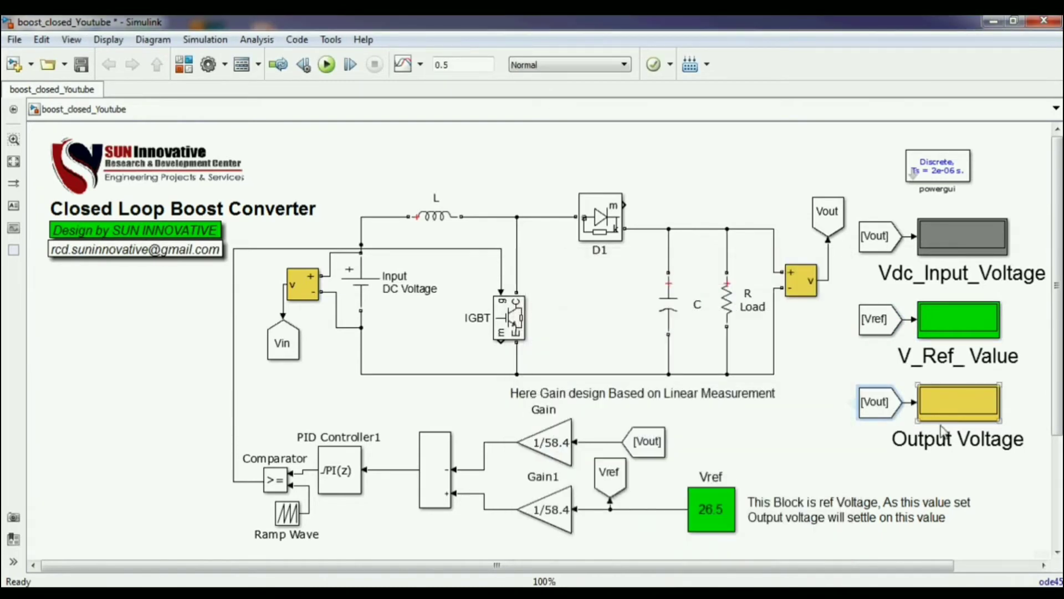
# - Set the top display's From tag to Vin
pyautogui.doubleClick(879, 237)
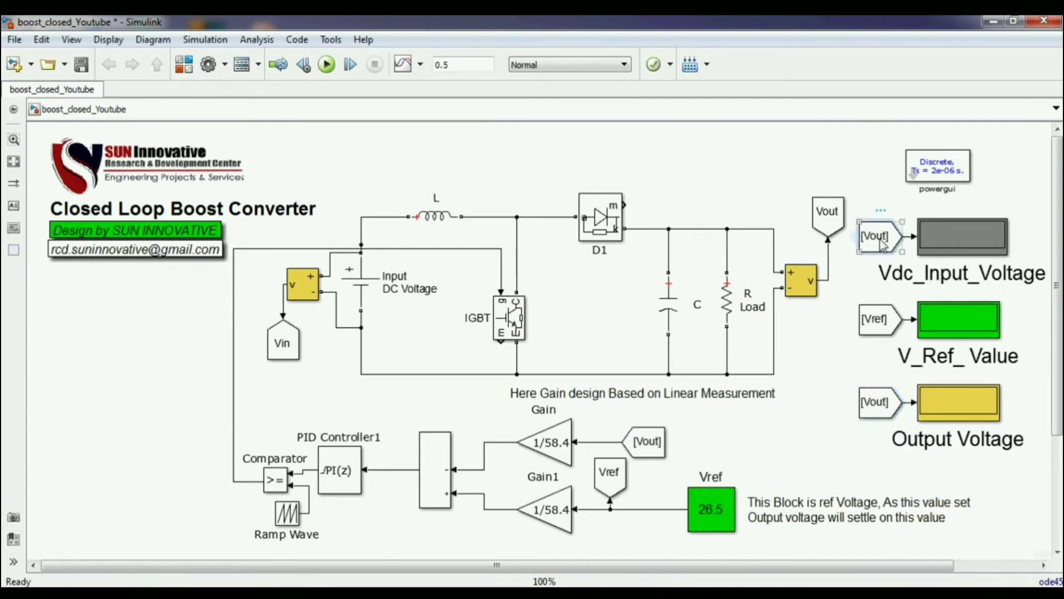
pyautogui.doubleClick(669, 249)
pyautogui.write('Vin')
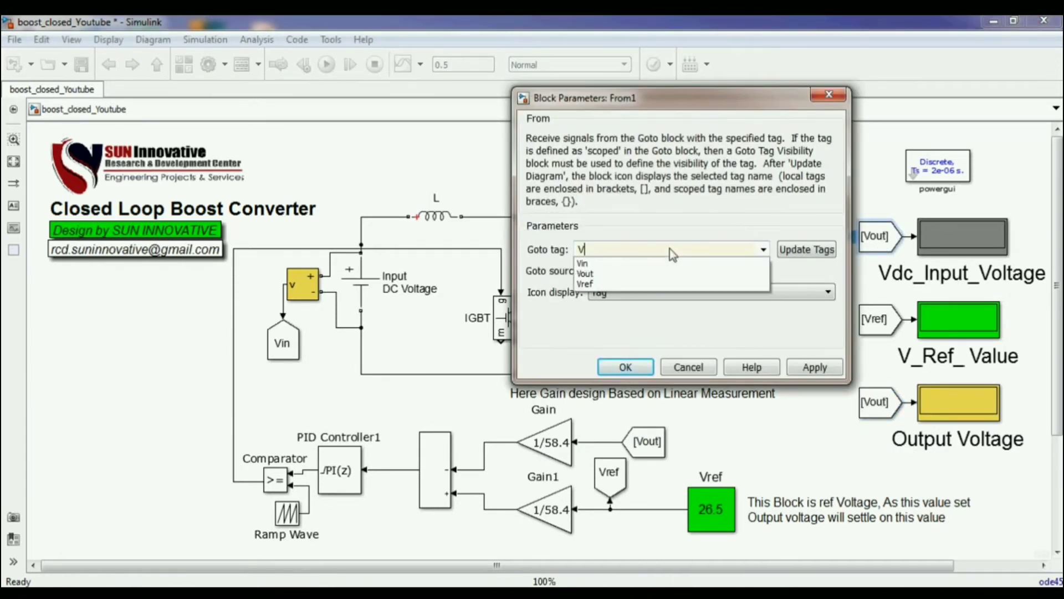
pyautogui.press('Return')
pyautogui.press('Return')
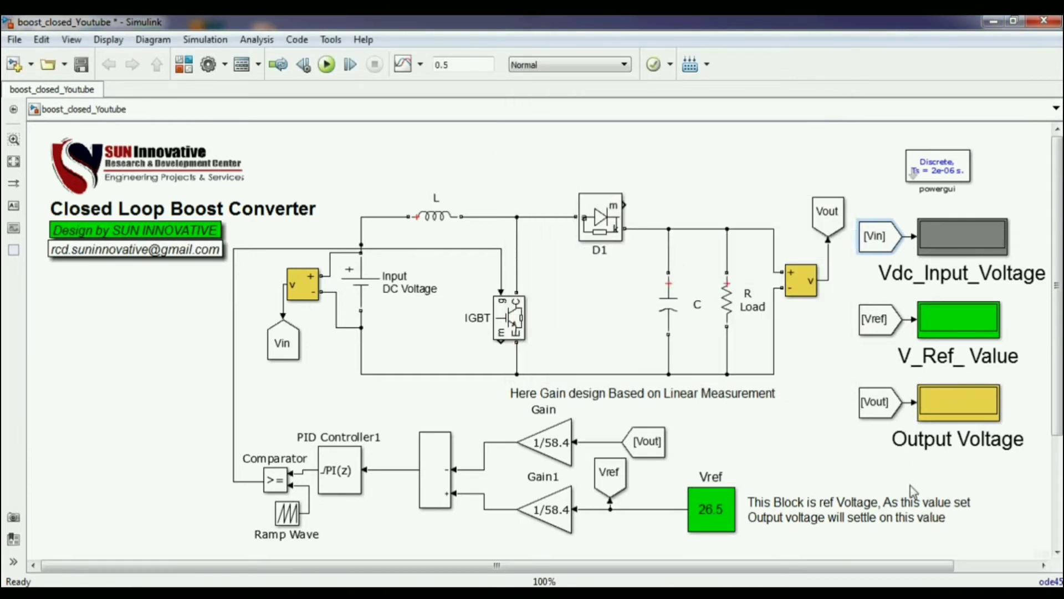
pyautogui.click(587, 308)
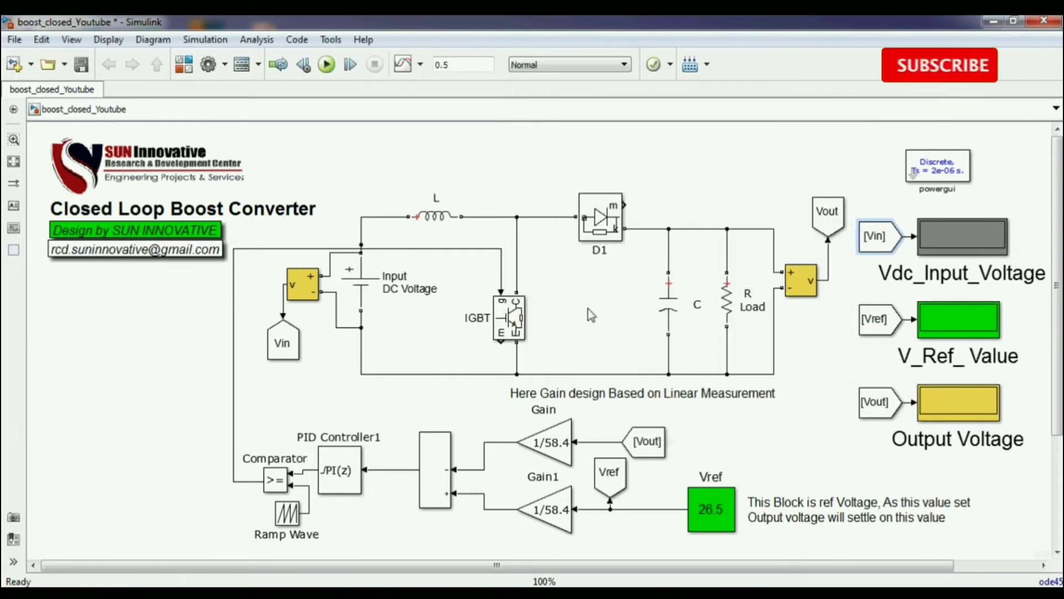
# - Set the simulation stop time to 20 and save the model
pyautogui.doubleClick(466, 62)
pyautogui.write('20')
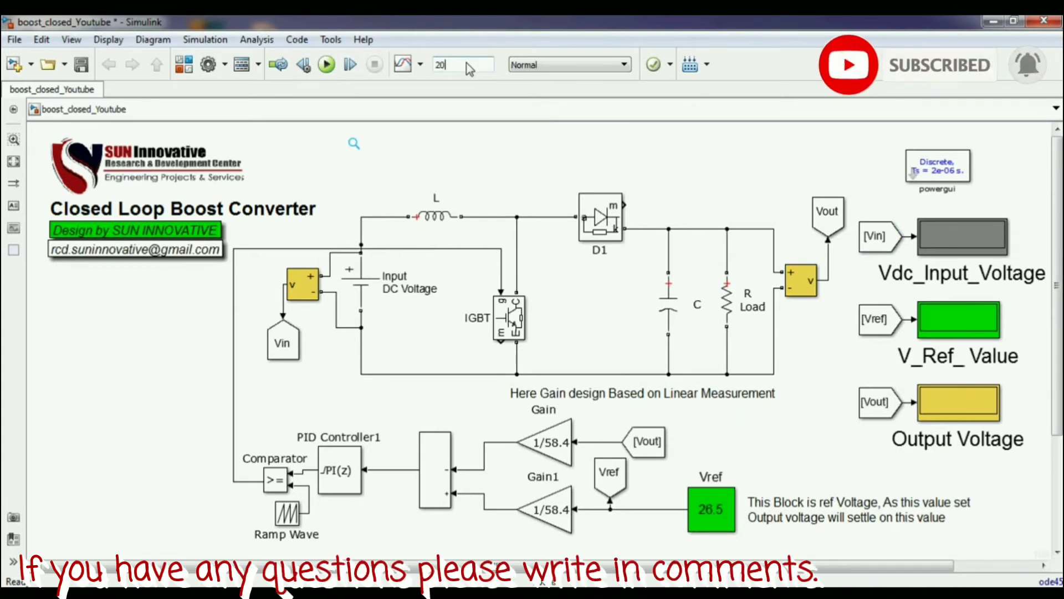
pyautogui.click(81, 64)
pyautogui.click(385, 228)
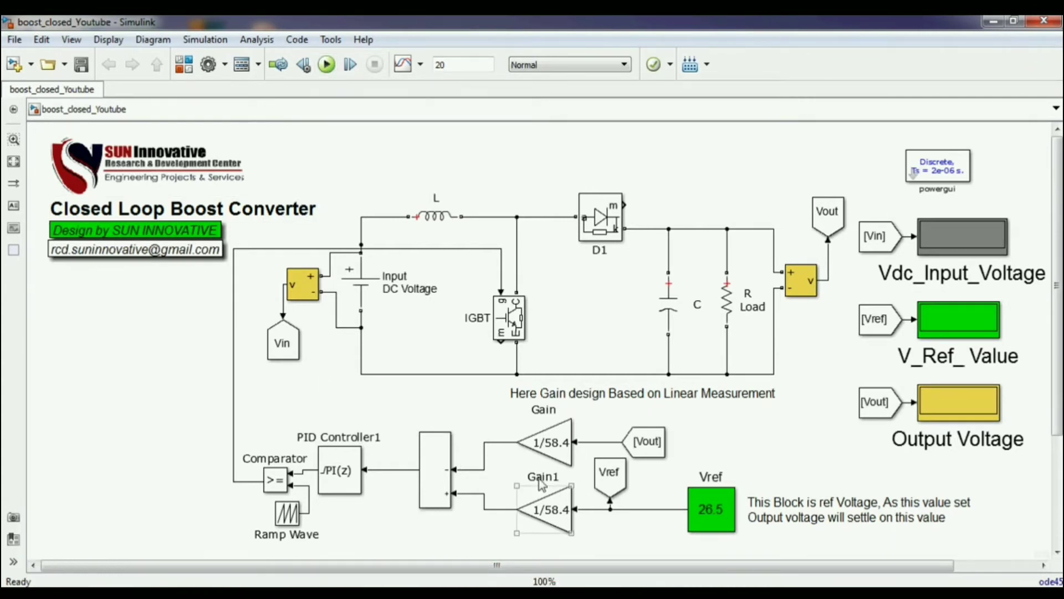
# - Review the Gain block parameters and close them unchanged
pyautogui.click(541, 422)
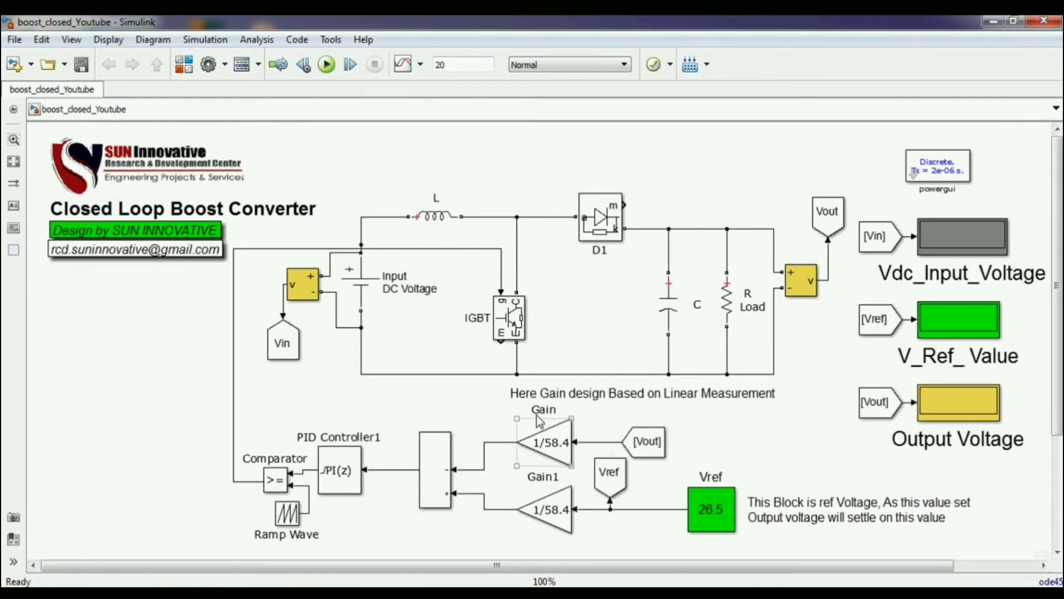
pyautogui.doubleClick(556, 449)
pyautogui.click(715, 577)
# - Keep PID Controller1 as a Parallel PI controller, Forward Euler, sample time 1/5000
pyautogui.click(345, 470)
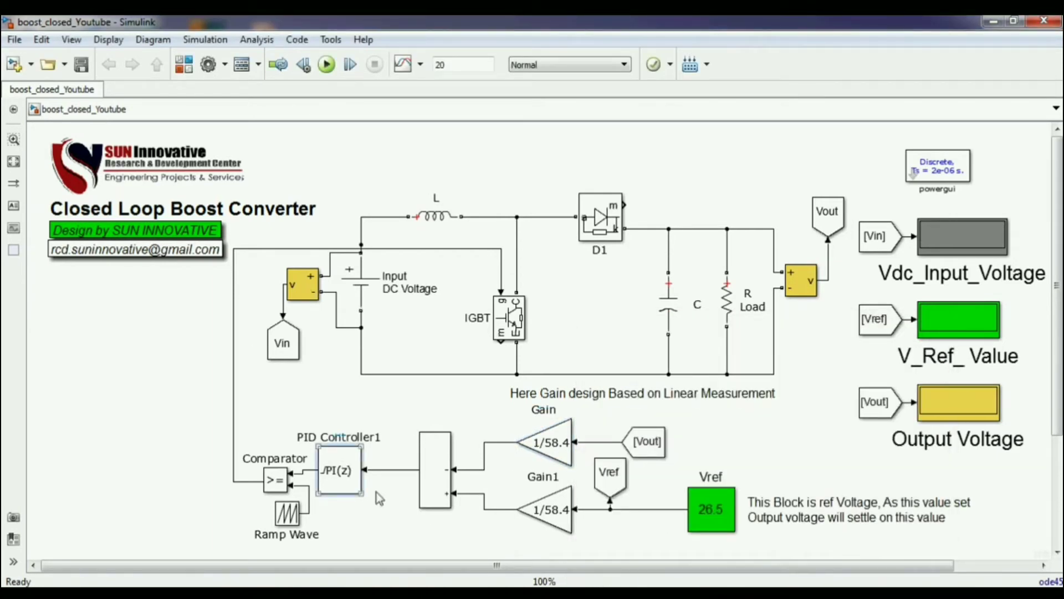
pyautogui.doubleClick(332, 452)
pyautogui.click(483, 262)
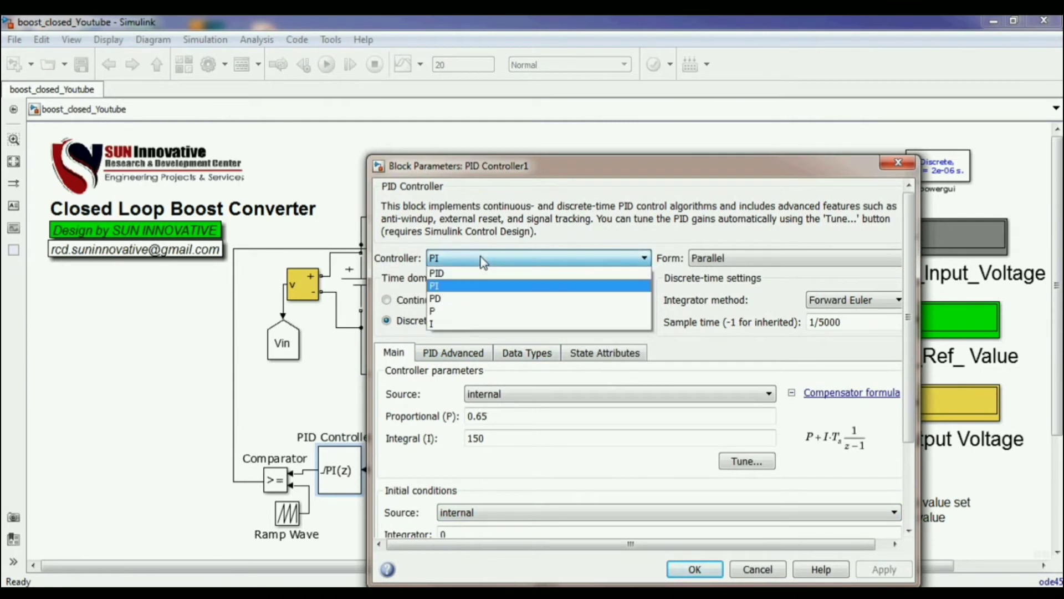
pyautogui.click(471, 282)
pyautogui.click(700, 261)
pyautogui.click(708, 263)
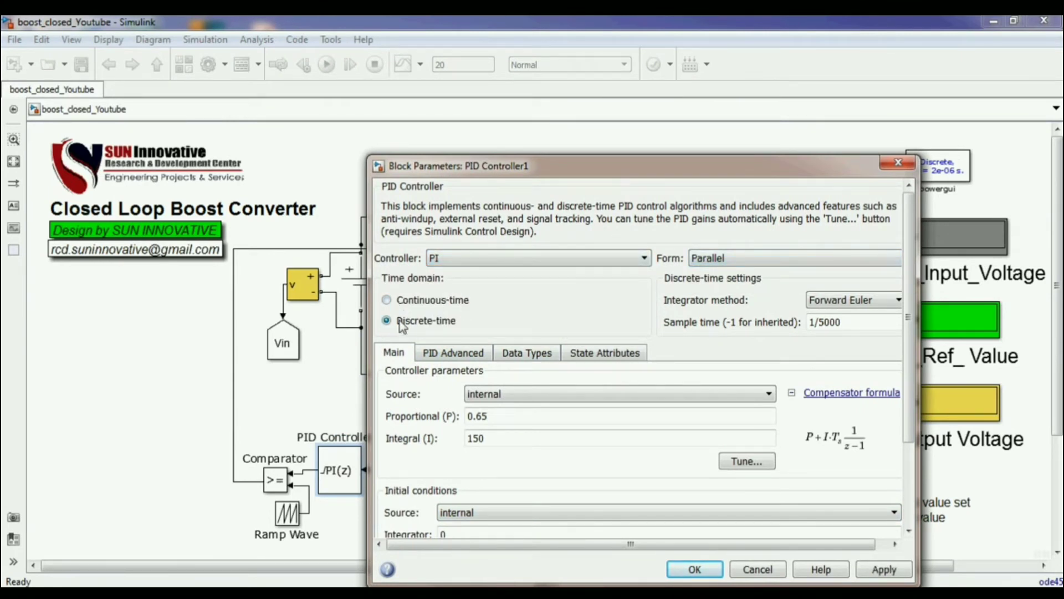
pyautogui.doubleClick(849, 325)
pyautogui.click(854, 300)
pyautogui.click(843, 314)
# - Keep P gain 0.65, I gain 150, internal gain source and initial value 0, then accept
pyautogui.doubleClick(518, 417)
pyautogui.doubleClick(514, 439)
pyautogui.click(727, 395)
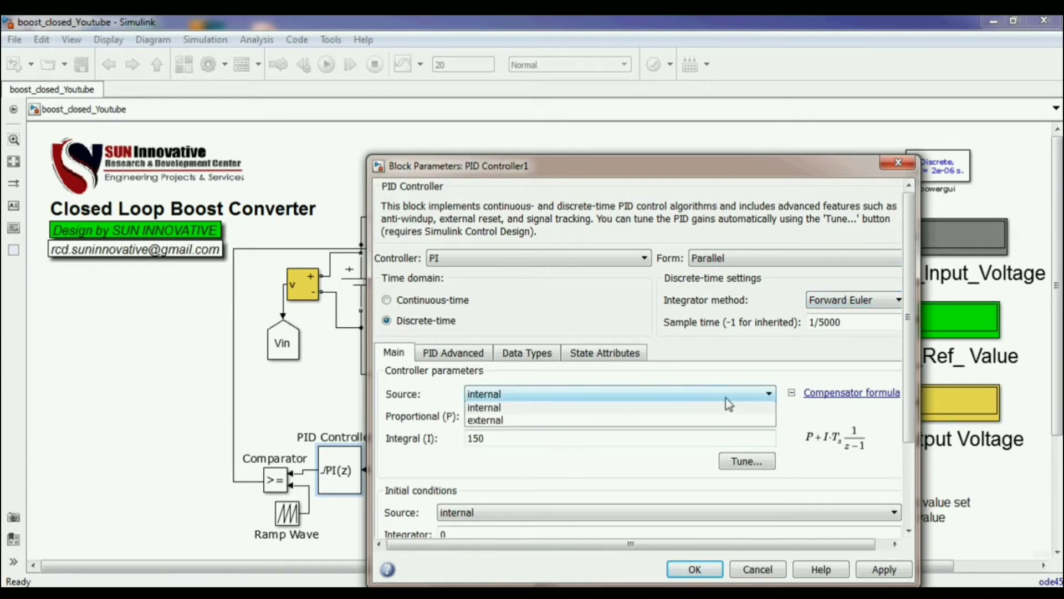
pyautogui.click(604, 409)
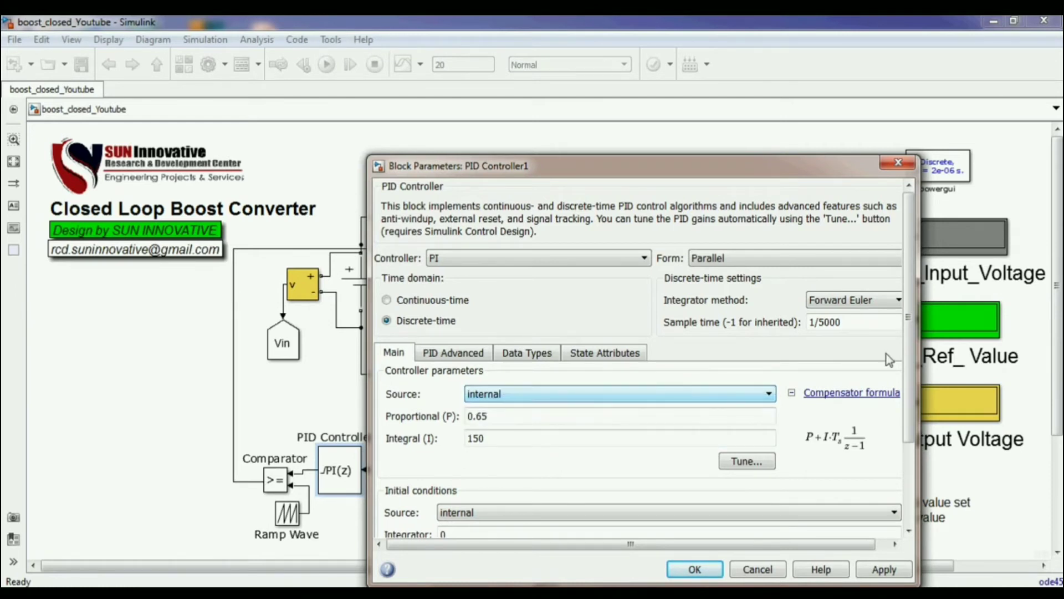
pyautogui.moveTo(907, 360); pyautogui.dragTo(905, 444)
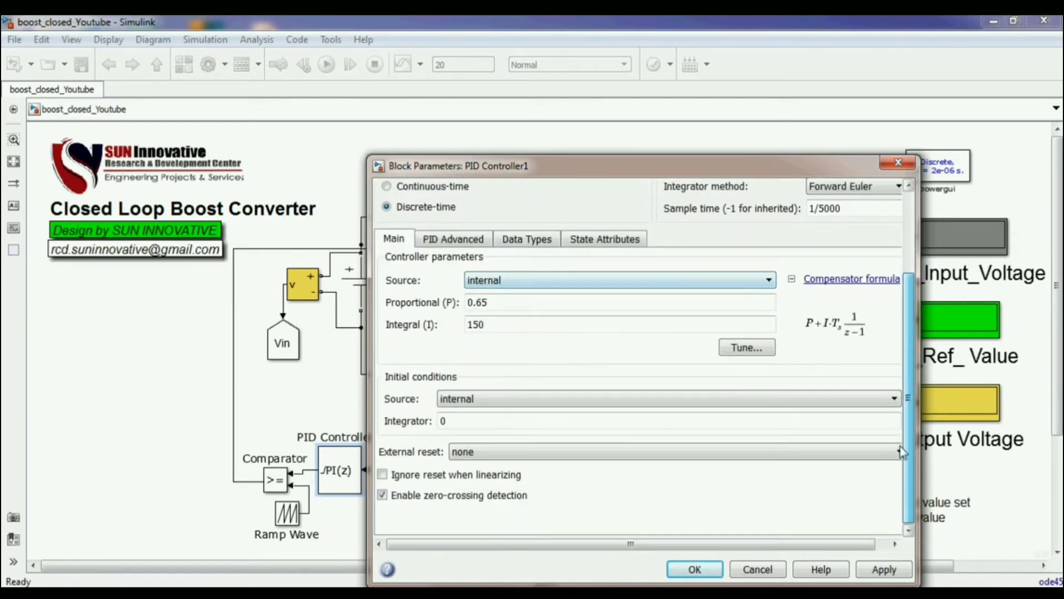
pyautogui.click(610, 419)
pyautogui.click(698, 572)
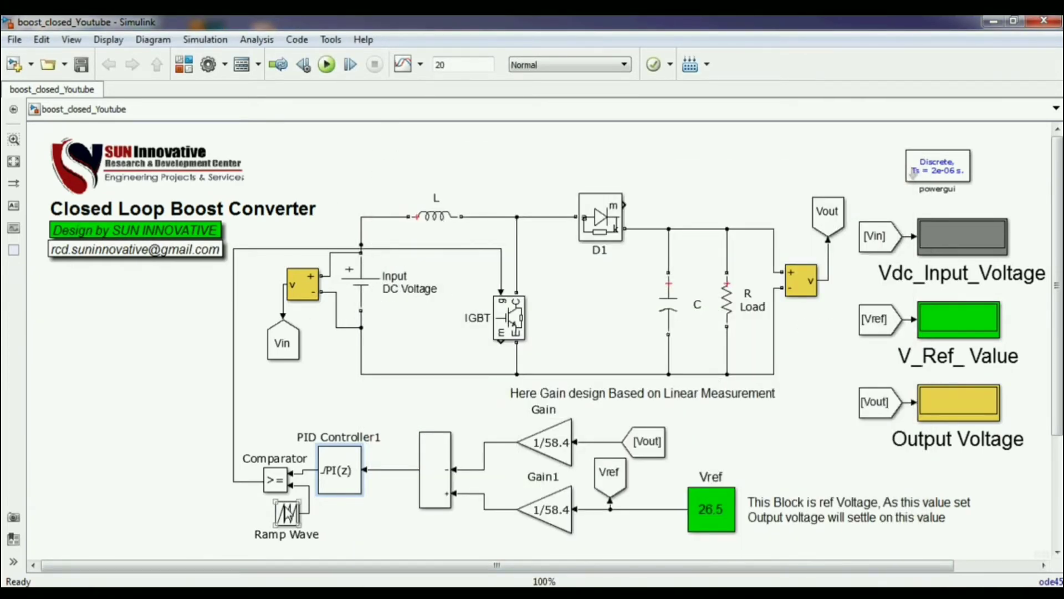
# - Check the Ramp Wave parameters unchanged, then run the simulation: Vin 10, Vref 26.5, output about 26.65
pyautogui.doubleClick(288, 513)
pyautogui.moveTo(458, 368); pyautogui.dragTo(523, 230)
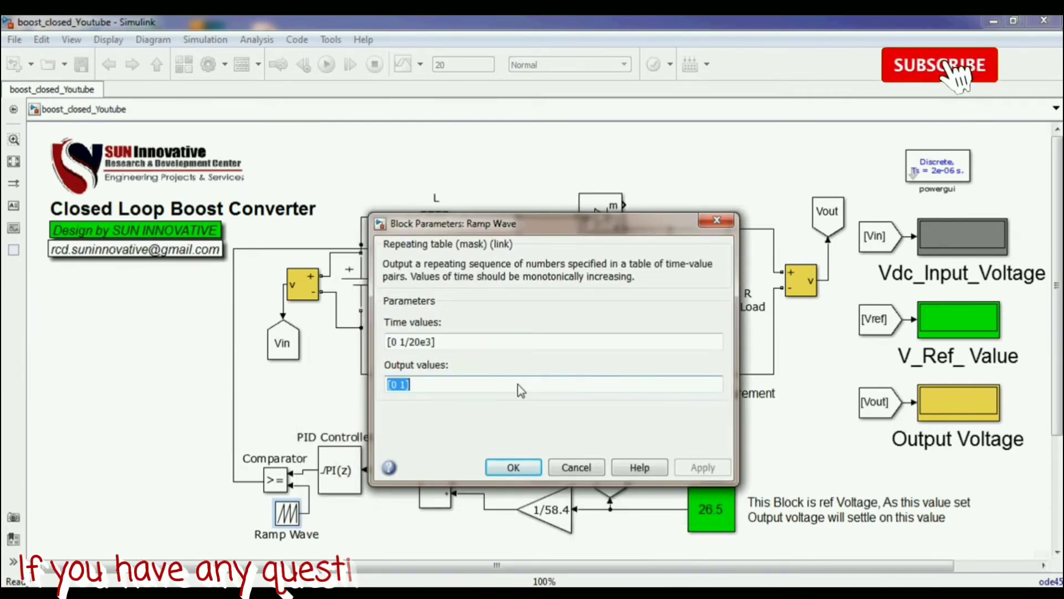
pyautogui.press('Tab')
pyautogui.click(513, 467)
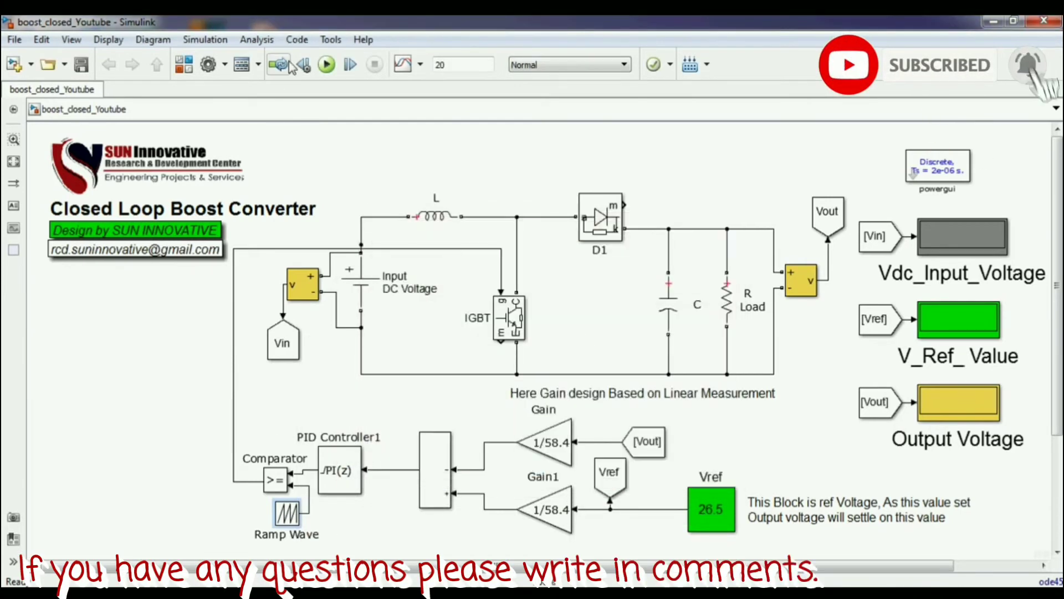
pyautogui.click(327, 64)
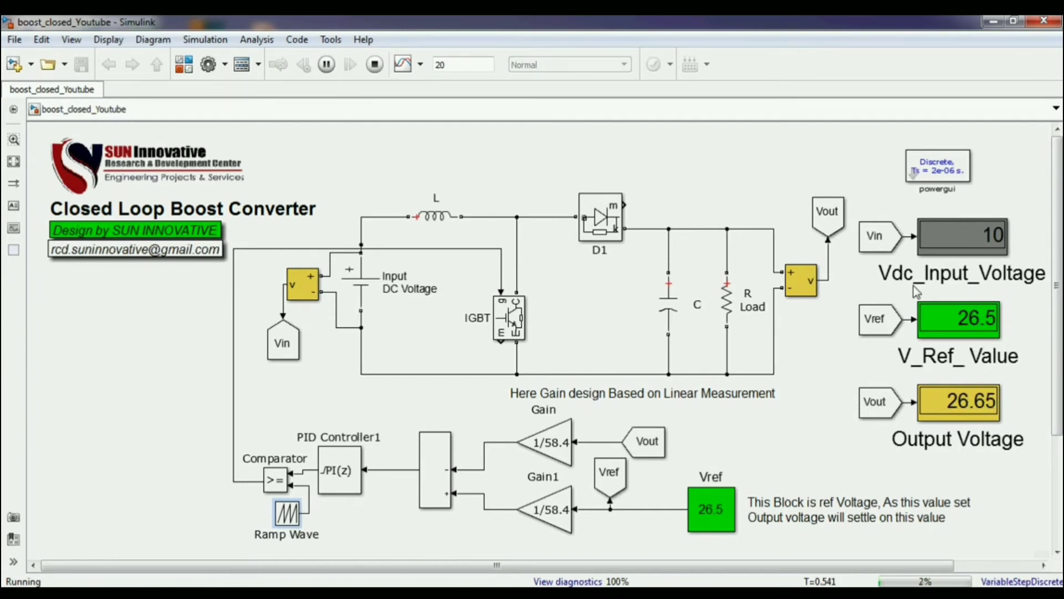
# - Stop the simulation and start a new red, size-16 note beneath the Output Voltage display
pyautogui.click(374, 65)
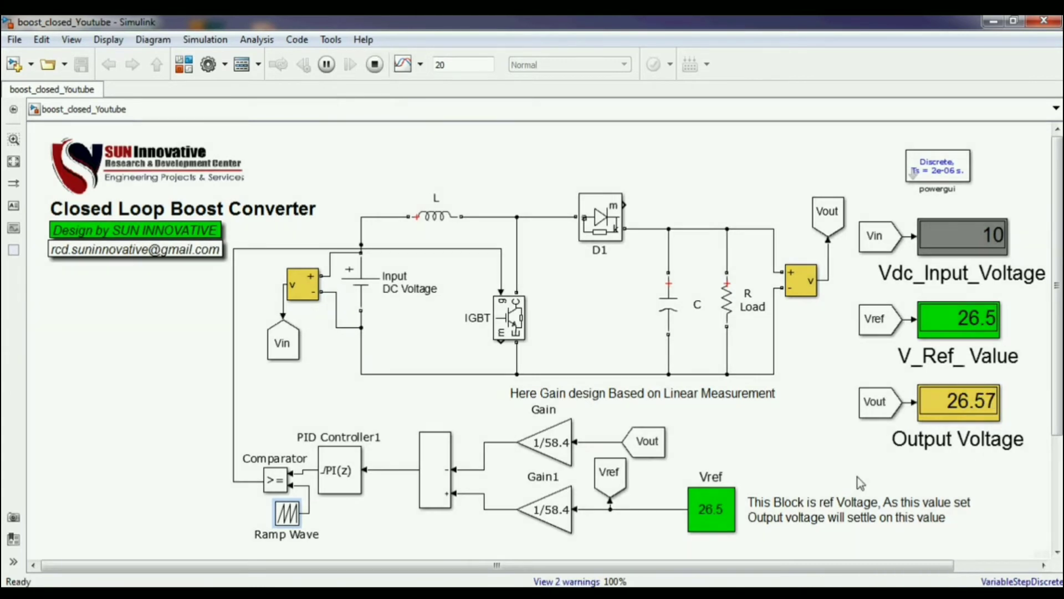
pyautogui.doubleClick(821, 457)
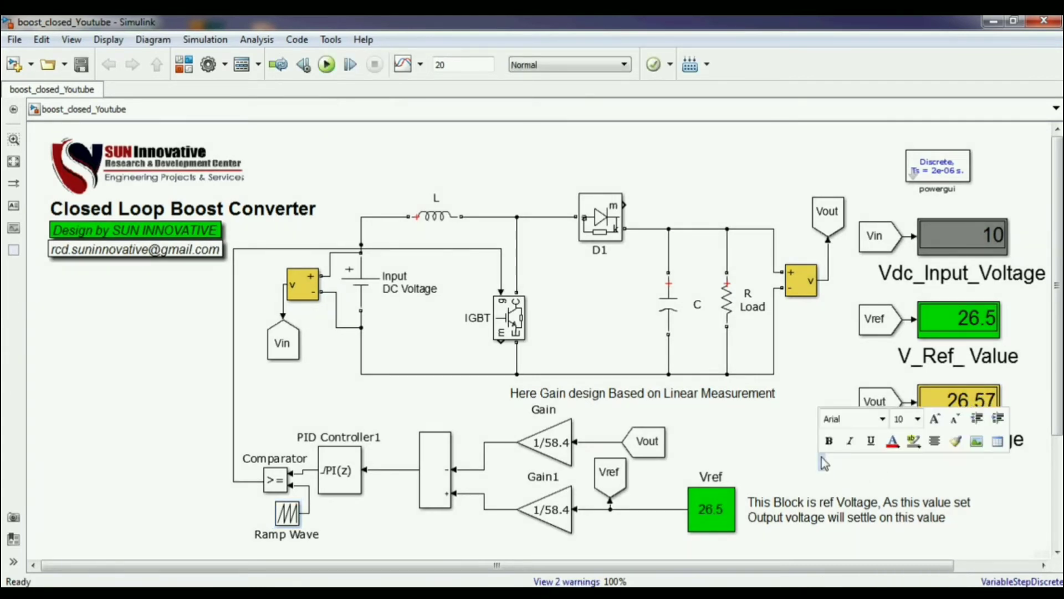
pyautogui.click(917, 419)
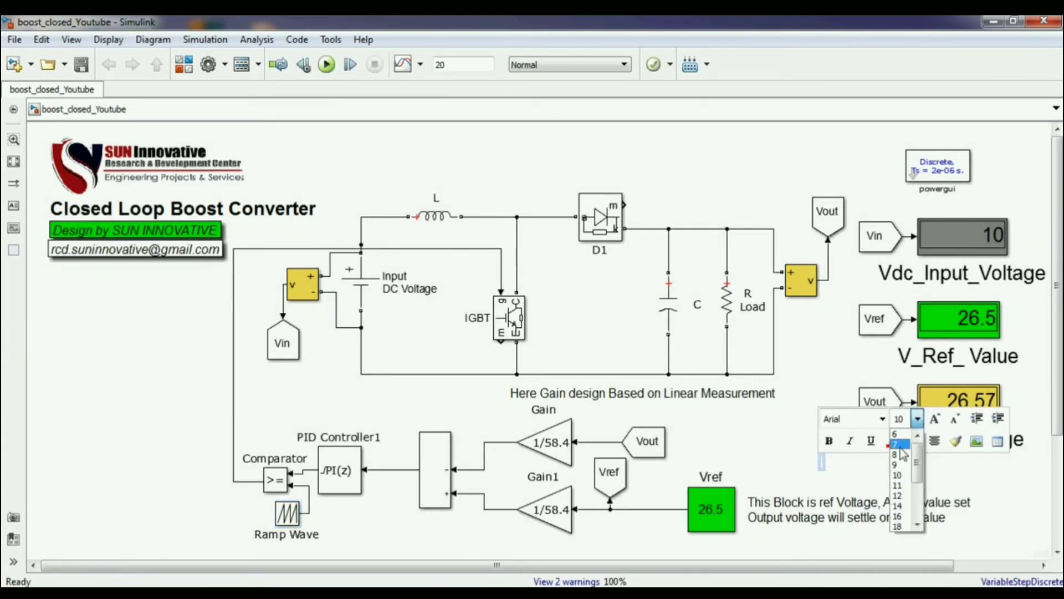
pyautogui.click(898, 515)
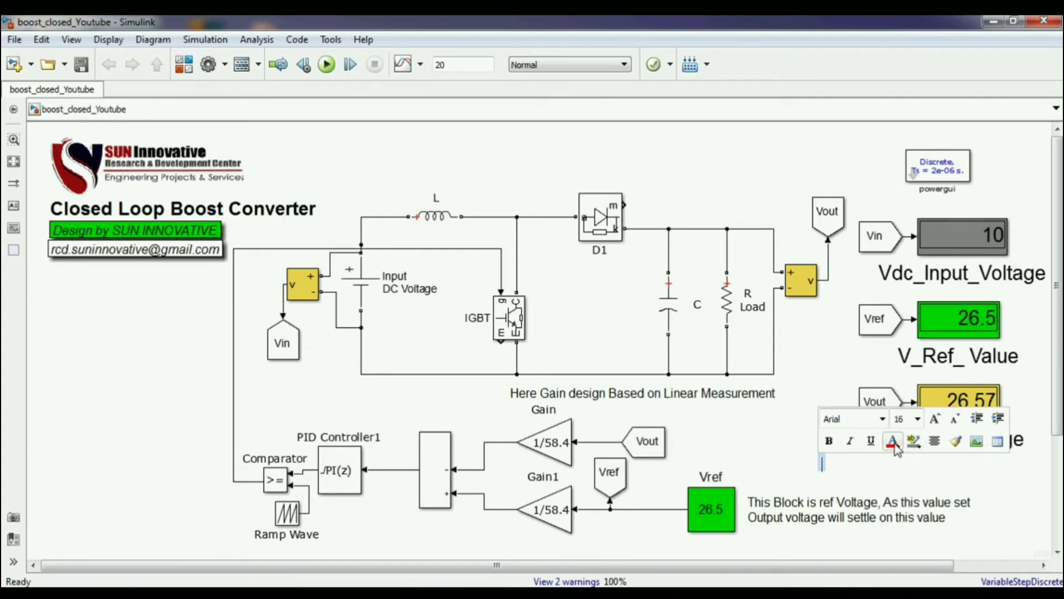
pyautogui.click(893, 442)
pyautogui.click(918, 257)
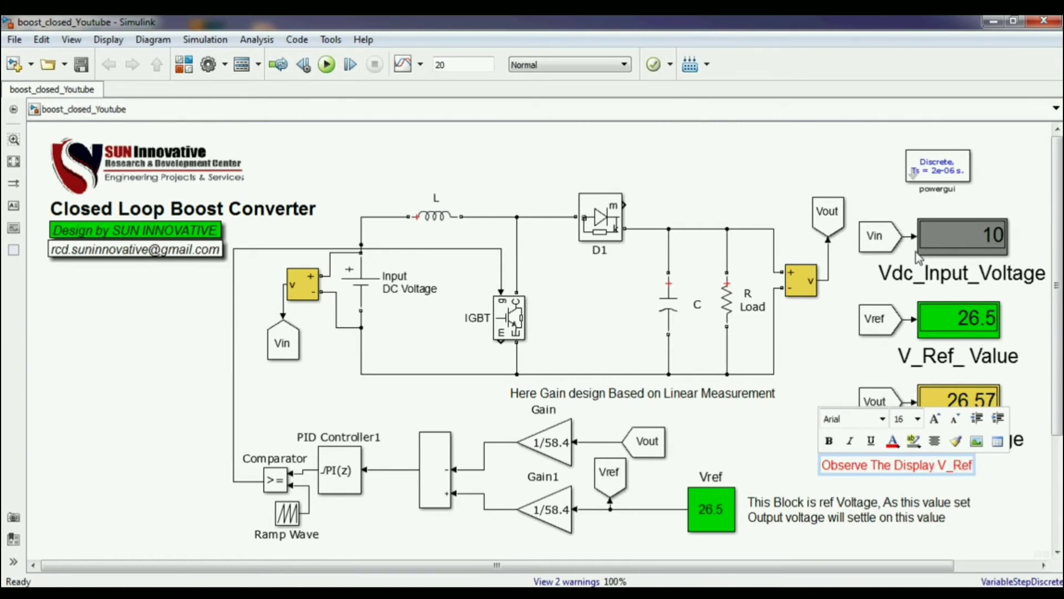
# - Write 'Observe The Display V_Ref & V_Output' in the note and deselect it
pyautogui.write('V')
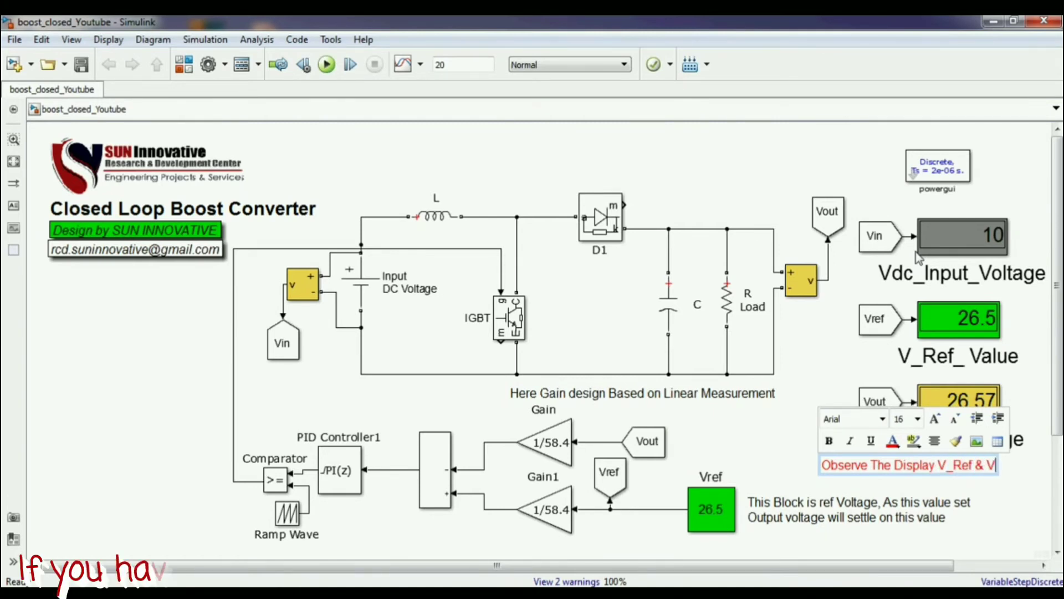
pyautogui.write('_Output')
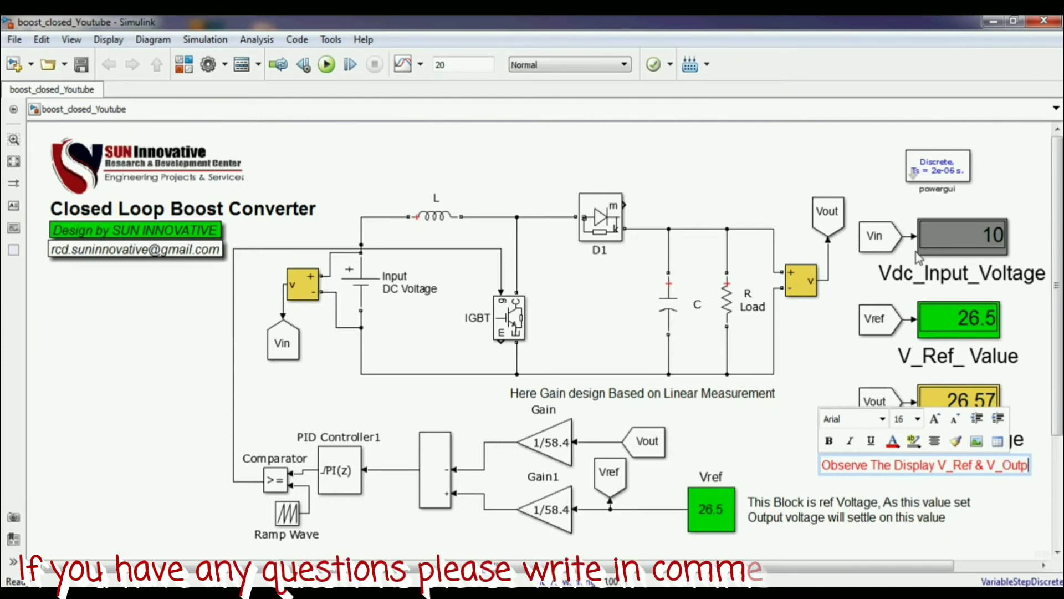
pyautogui.click(1004, 504)
pyautogui.click(969, 472)
pyautogui.click(824, 374)
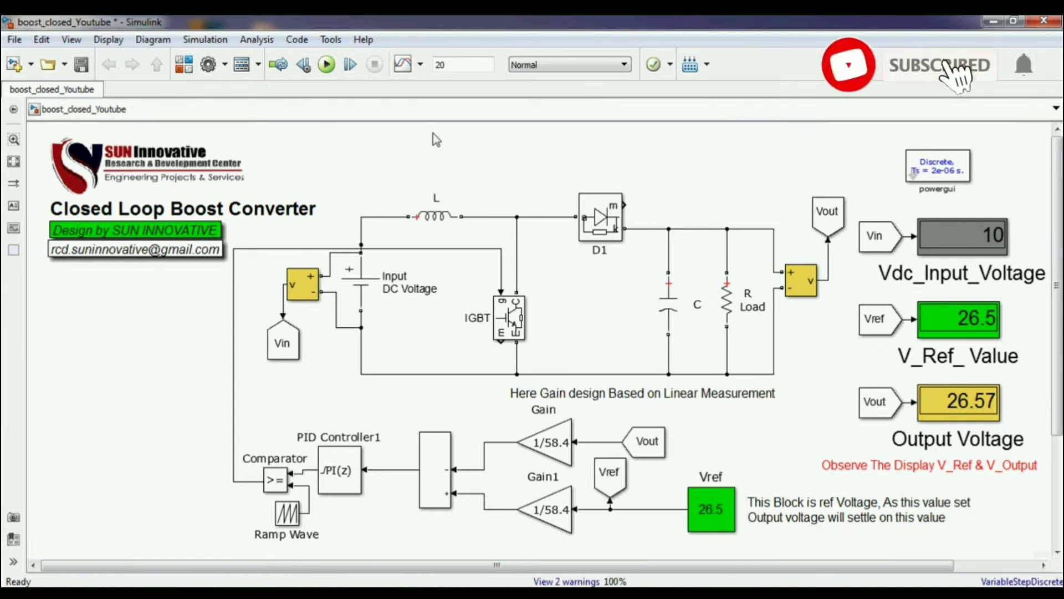
# - Raise Vref to 30, rerun until the output settles at 29.92, then select the red note
pyautogui.doubleClick(705, 511)
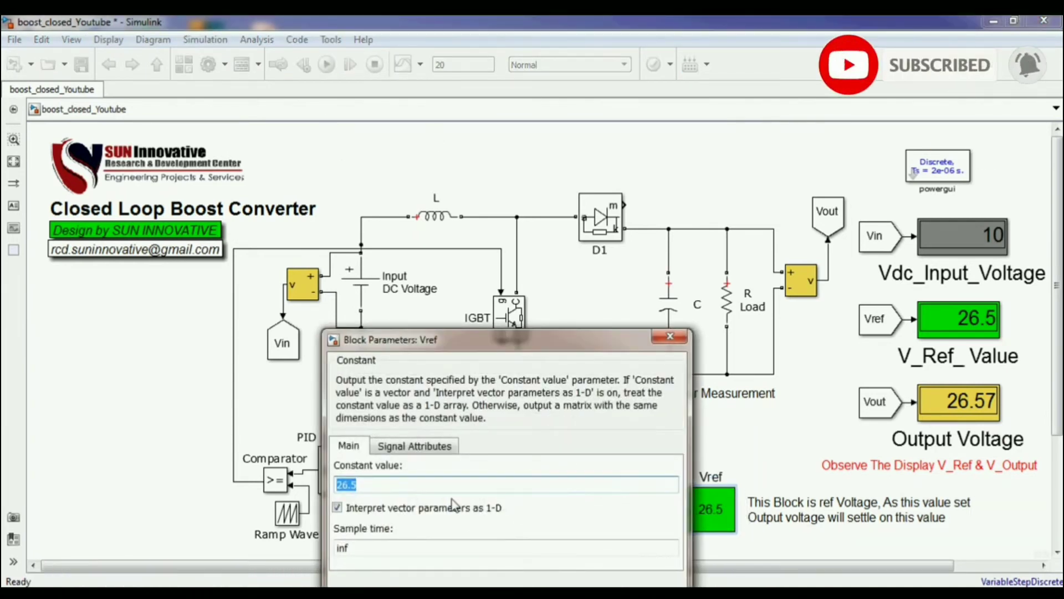
pyautogui.write('30')
pyautogui.press('Return')
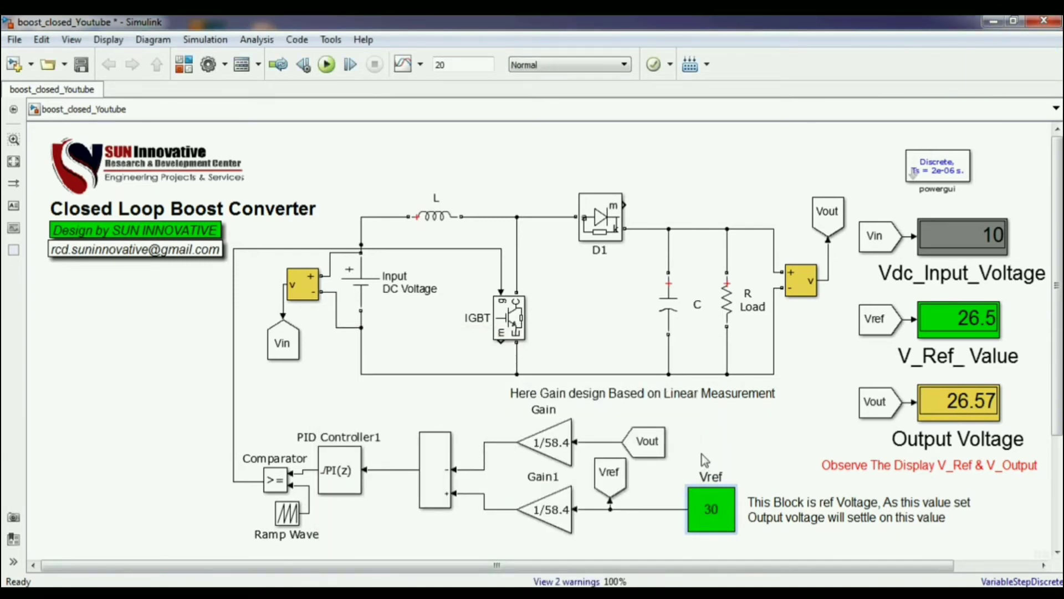
pyautogui.click(326, 65)
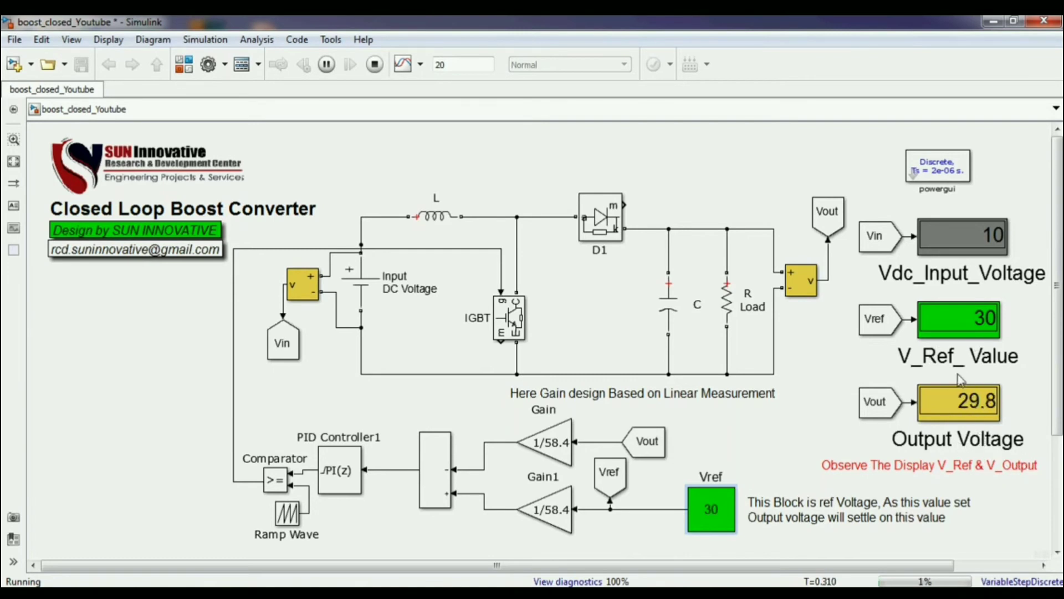
pyautogui.click(373, 65)
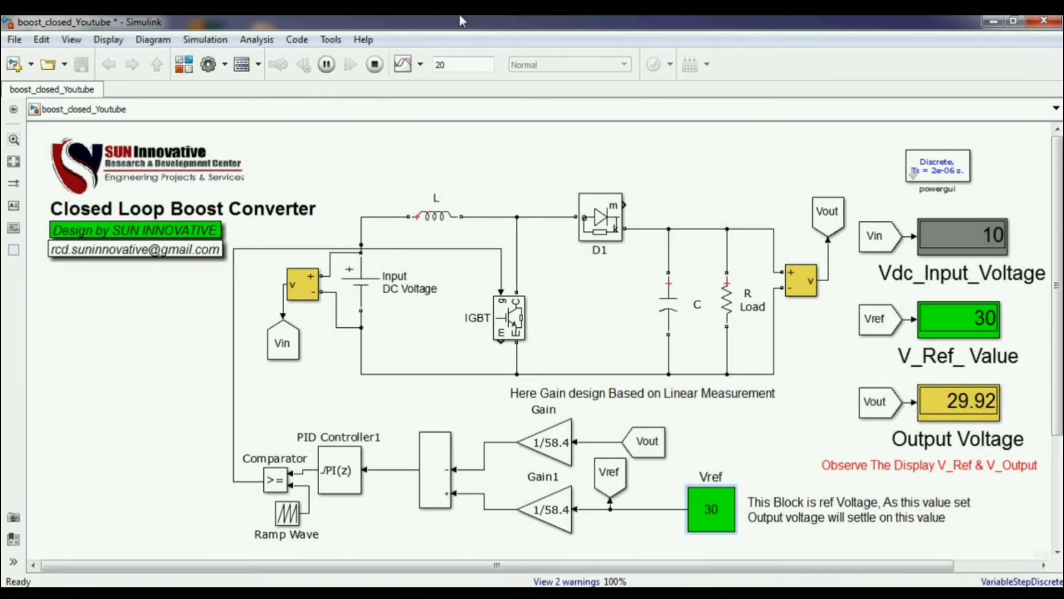
pyautogui.click(851, 472)
pyautogui.click(857, 470)
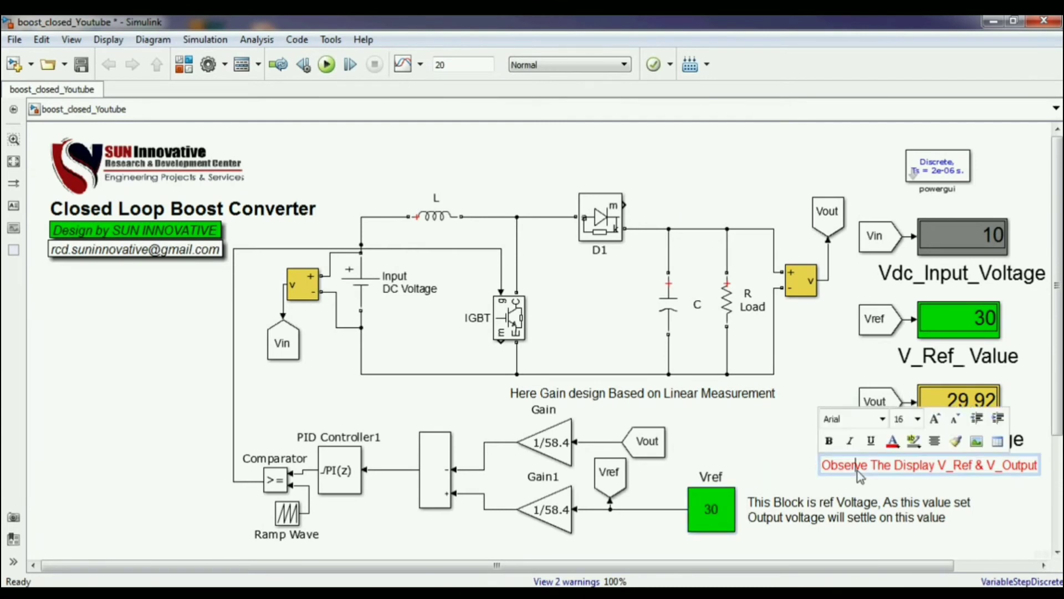
# - Overwrite the red annotation with 'Output Changes As ref is set' and finish editing
pyautogui.hotkey('ctrl', 'a')
pyautogui.write('O')
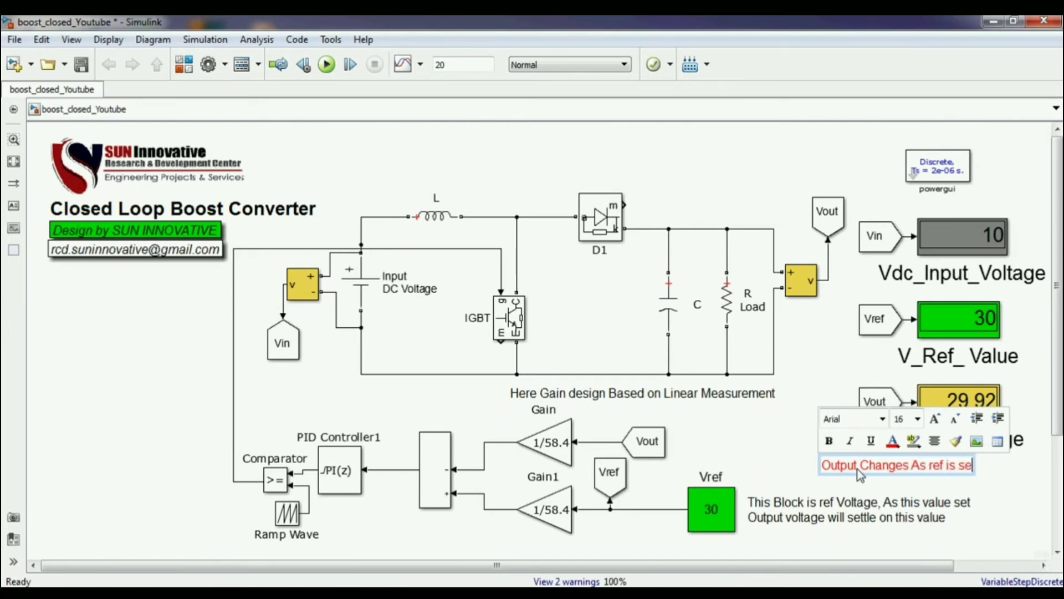
pyautogui.click(790, 446)
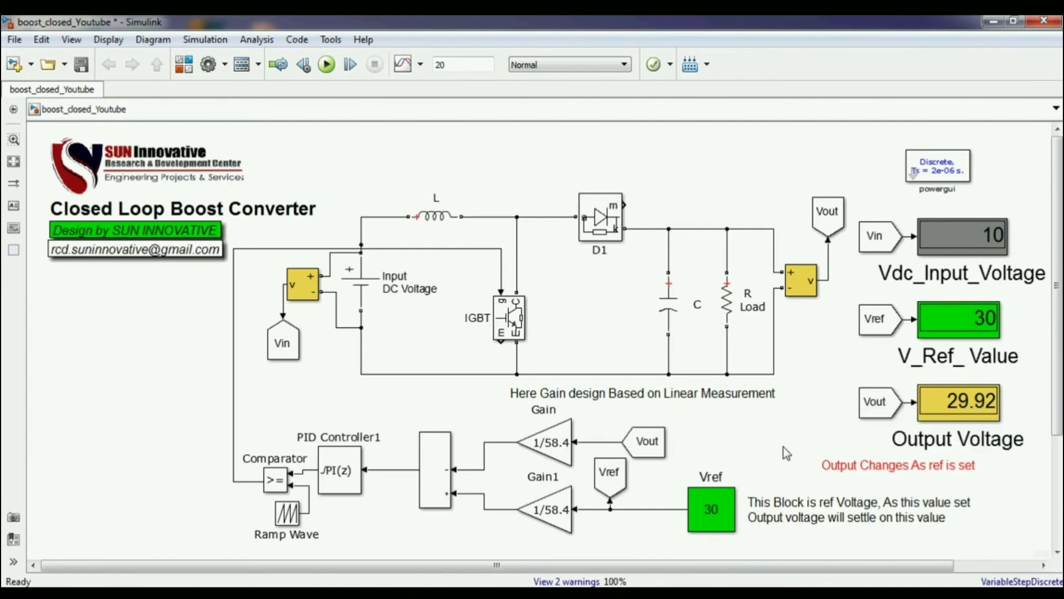
pyautogui.doubleClick(719, 504)
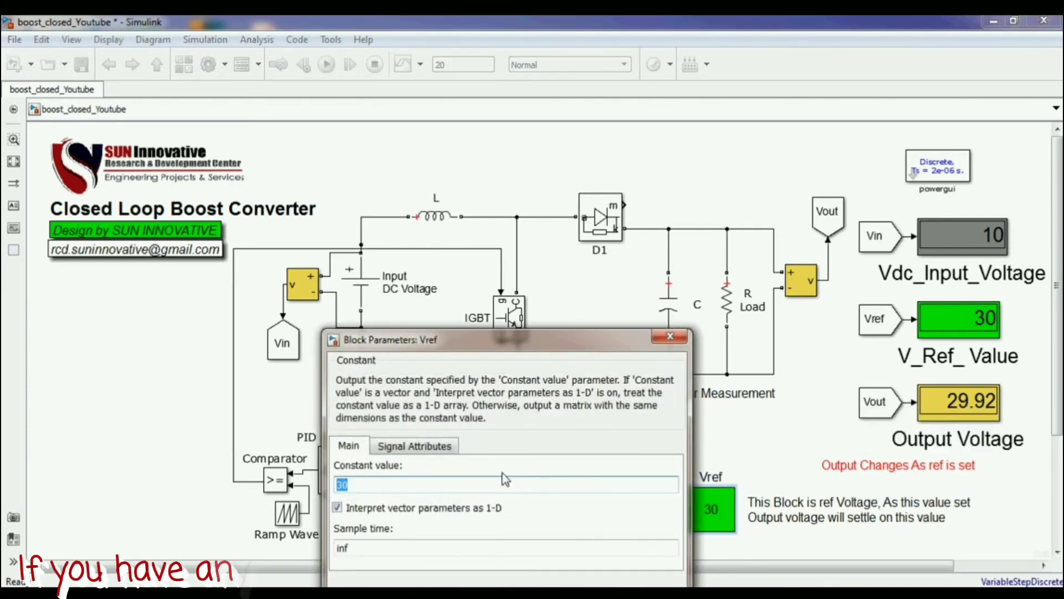
# - Enter 42 for Vref, rerun the simulation and stop once the output settles near 42
pyautogui.write('42')
pyautogui.press('Return')
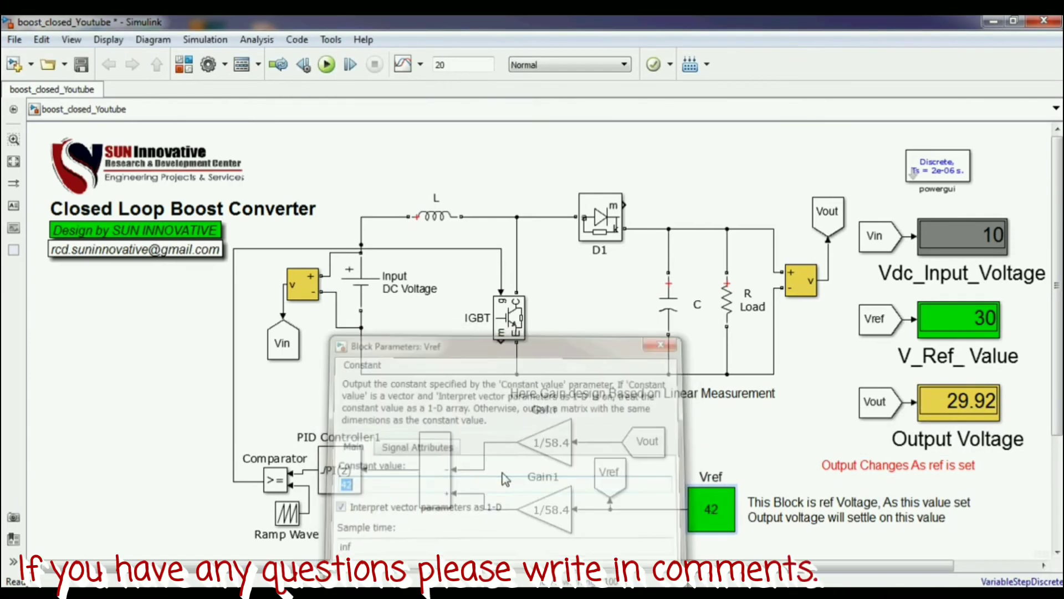
pyautogui.click(327, 65)
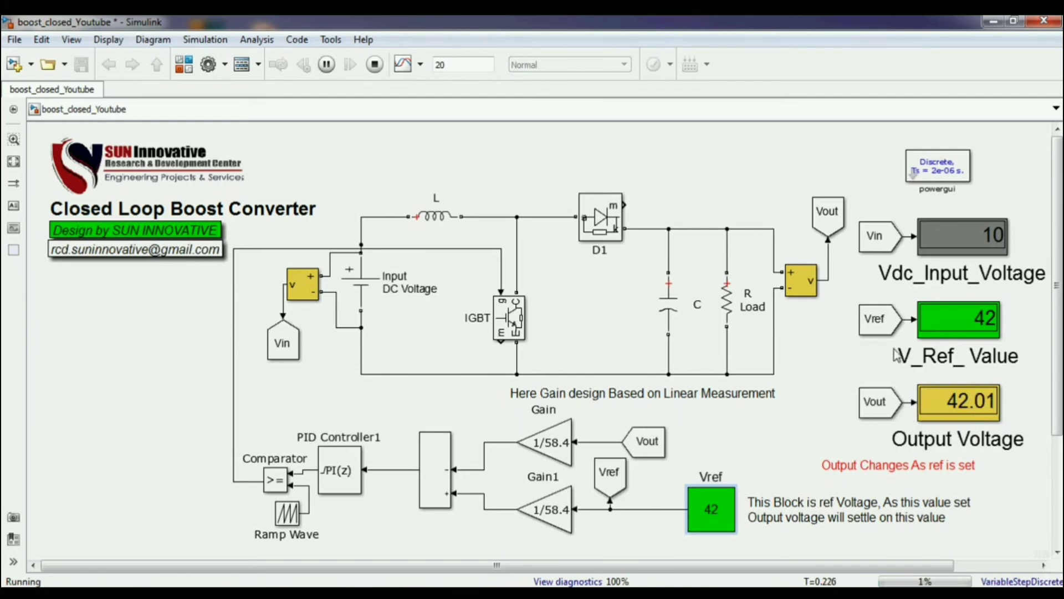
pyautogui.click(381, 71)
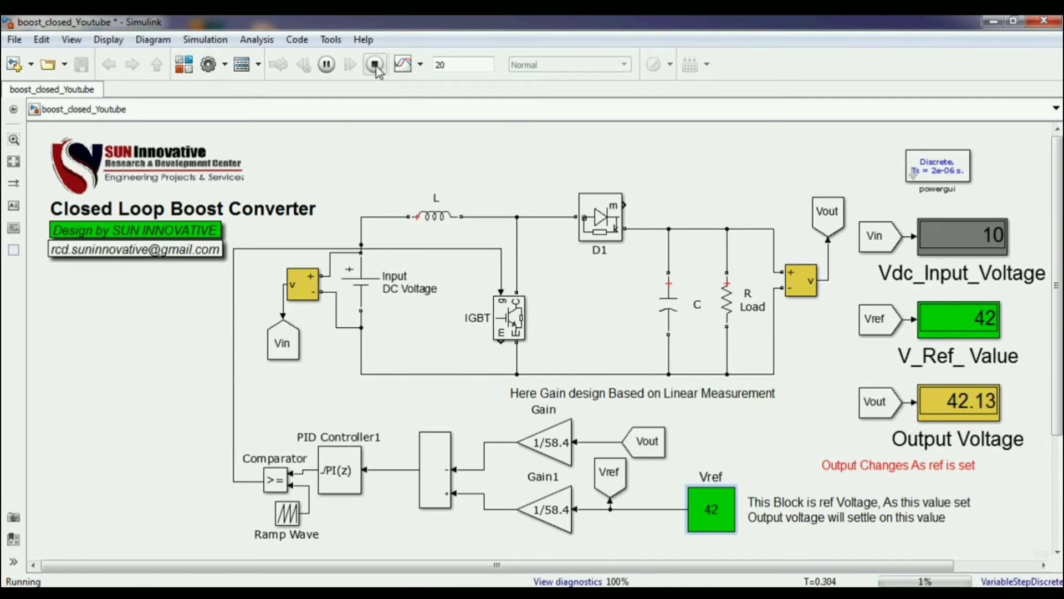
pyautogui.click(828, 463)
pyautogui.click(830, 465)
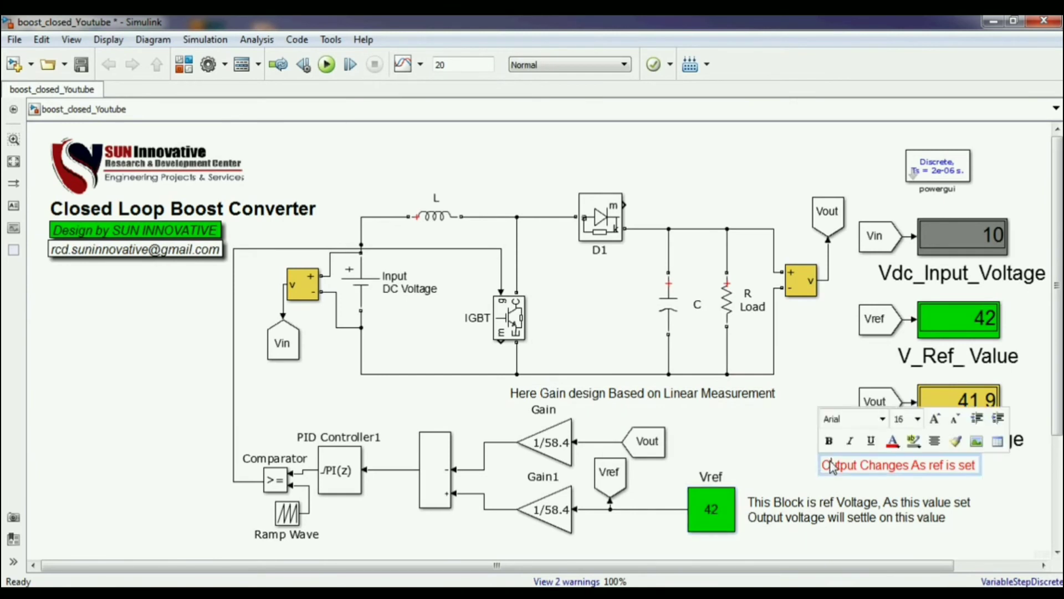
# - Replace the red note with two lines: 'All digit will Match with Ref, Value,' / 'Accurate design of Petrolpump System'
pyautogui.hotkey('ctrl', 'a')
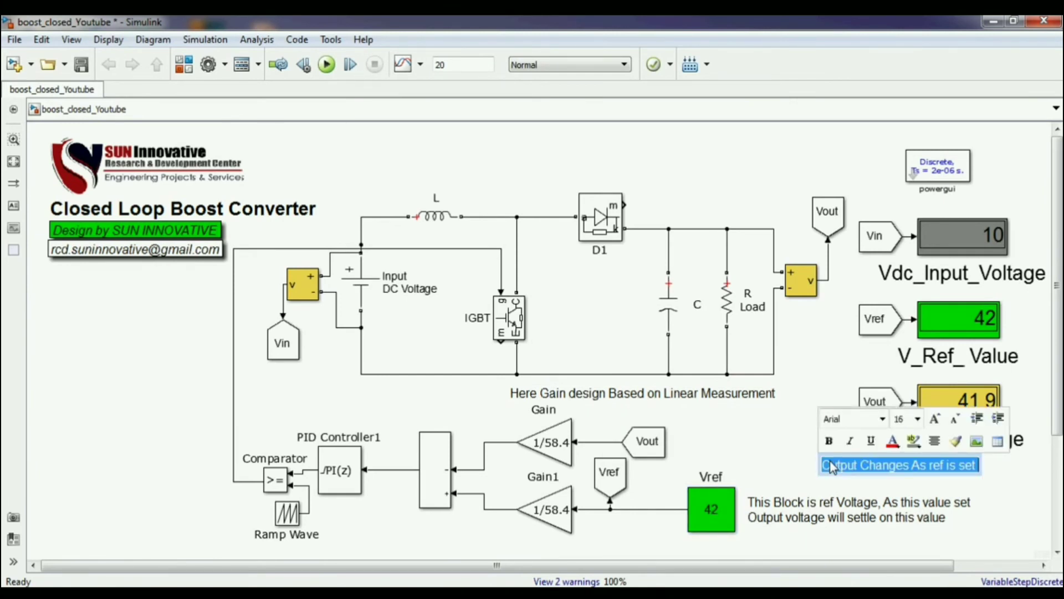
pyautogui.write('A digit will Match wit')
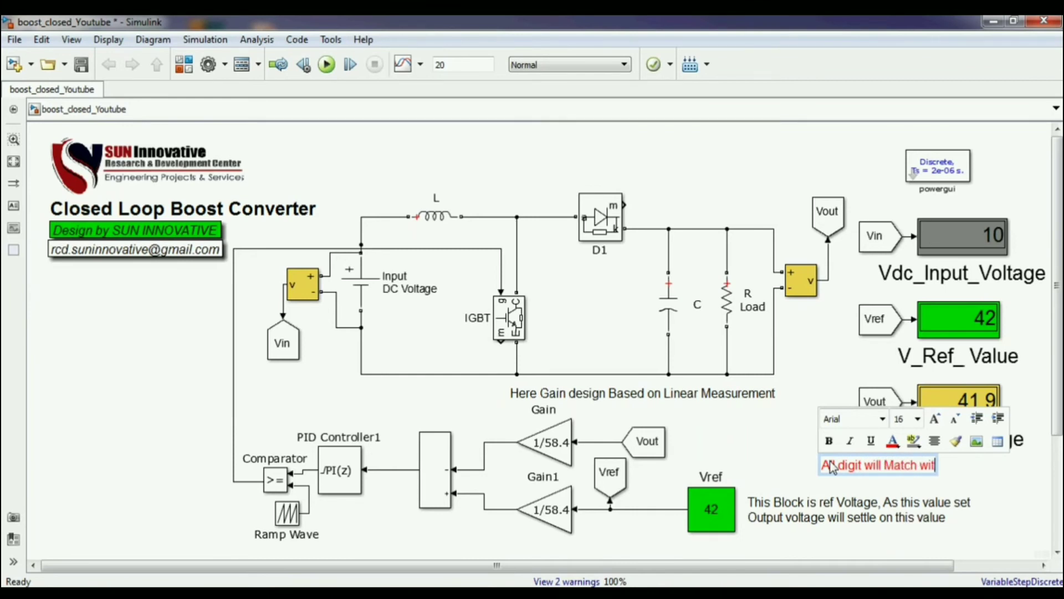
pyautogui.write('h Ref, Value,')
pyautogui.press('Return')
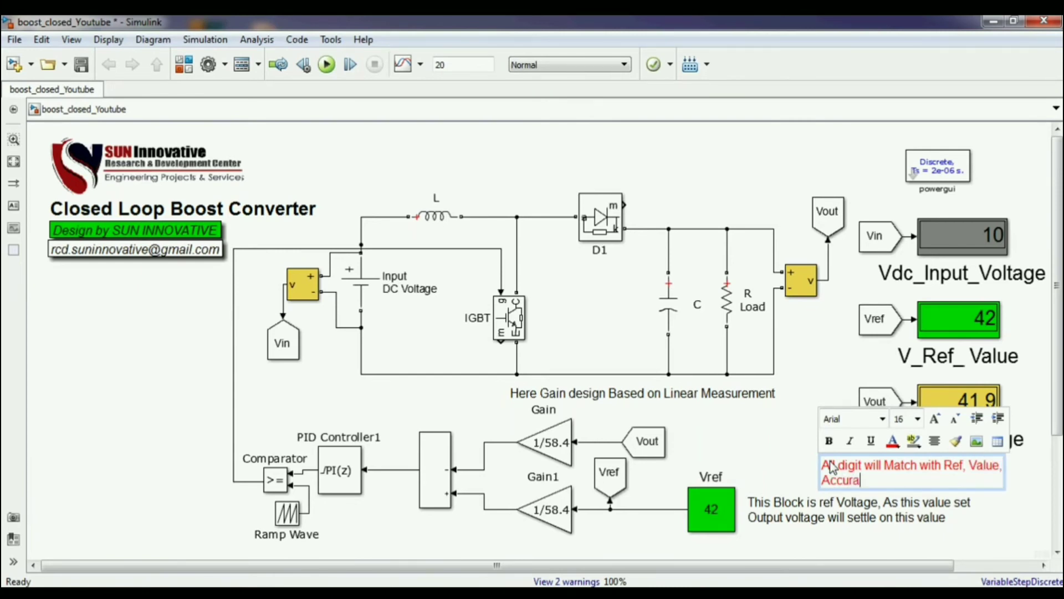
pyautogui.write('Accurate design o')
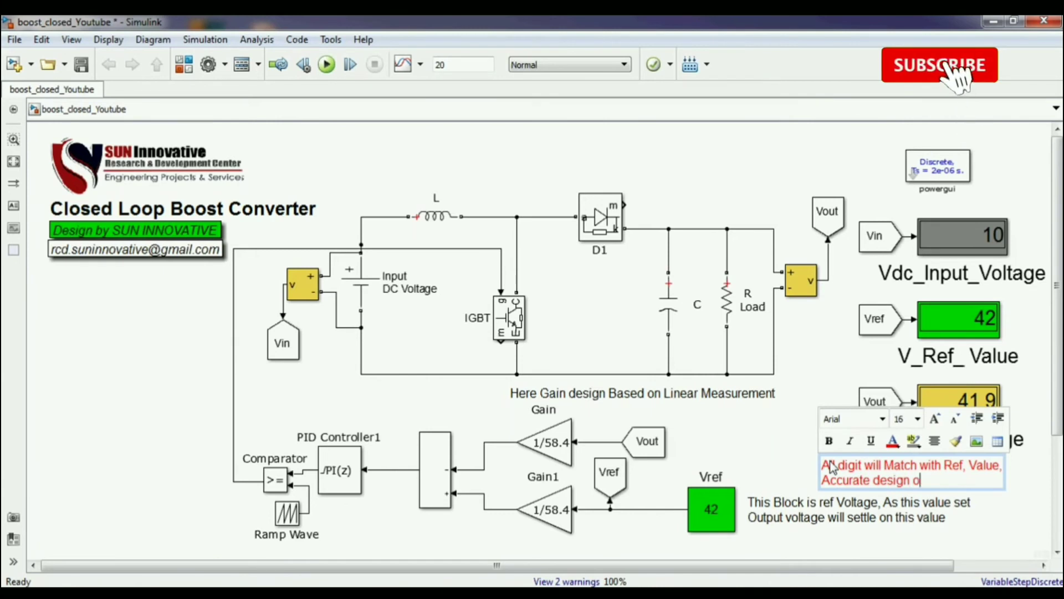
pyautogui.write('f P')
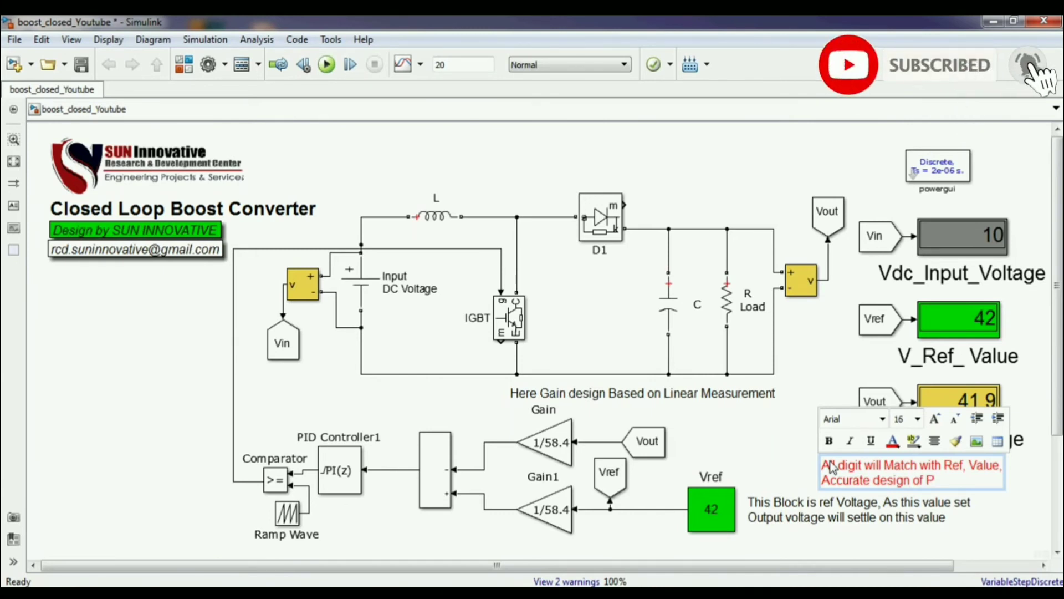
pyautogui.write('errolpump System')
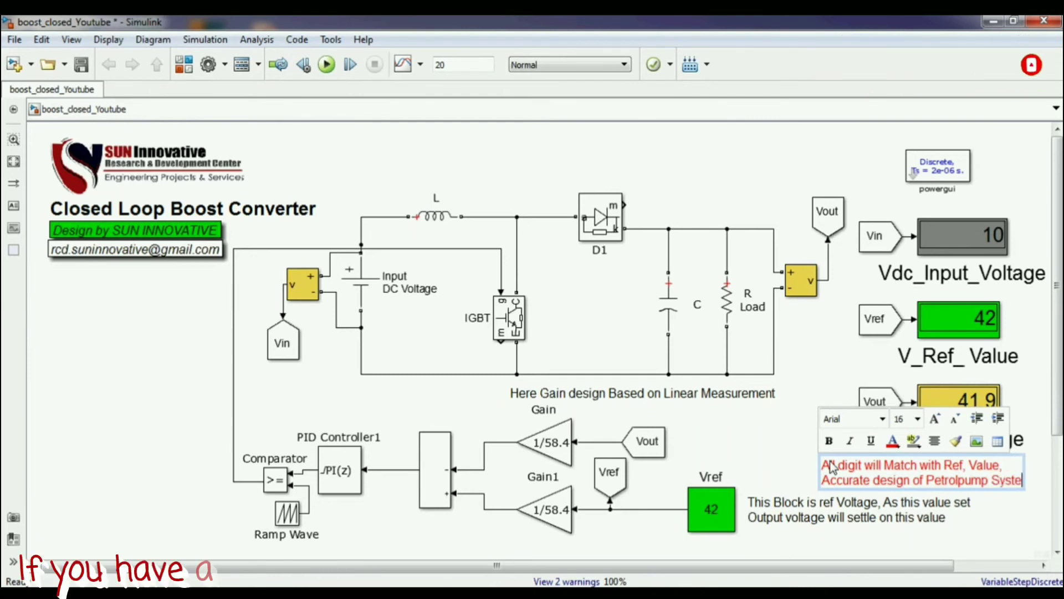
pyautogui.click(729, 458)
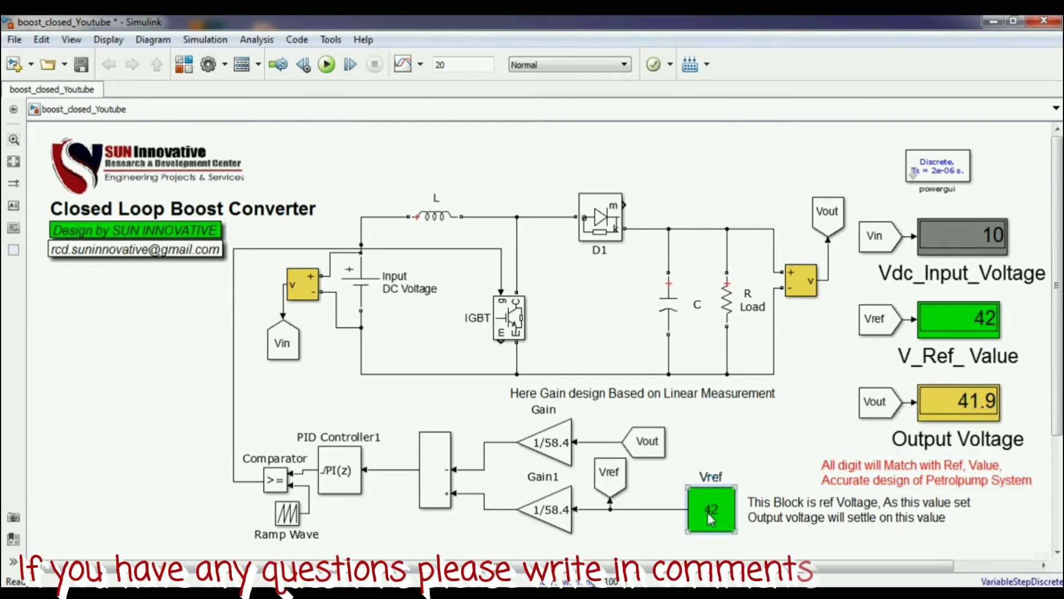
# - Set Vref to 32.7 (correcting an initial 32.9), then rerun and stop with output at 32.74
pyautogui.doubleClick(707, 512)
pyautogui.write('32.9')
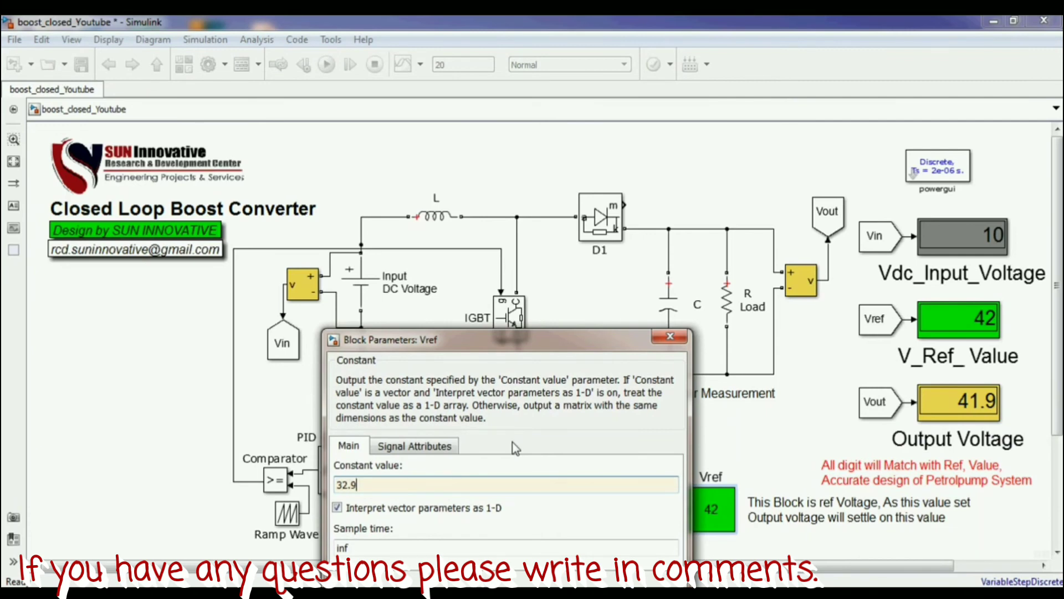
pyautogui.press('Return')
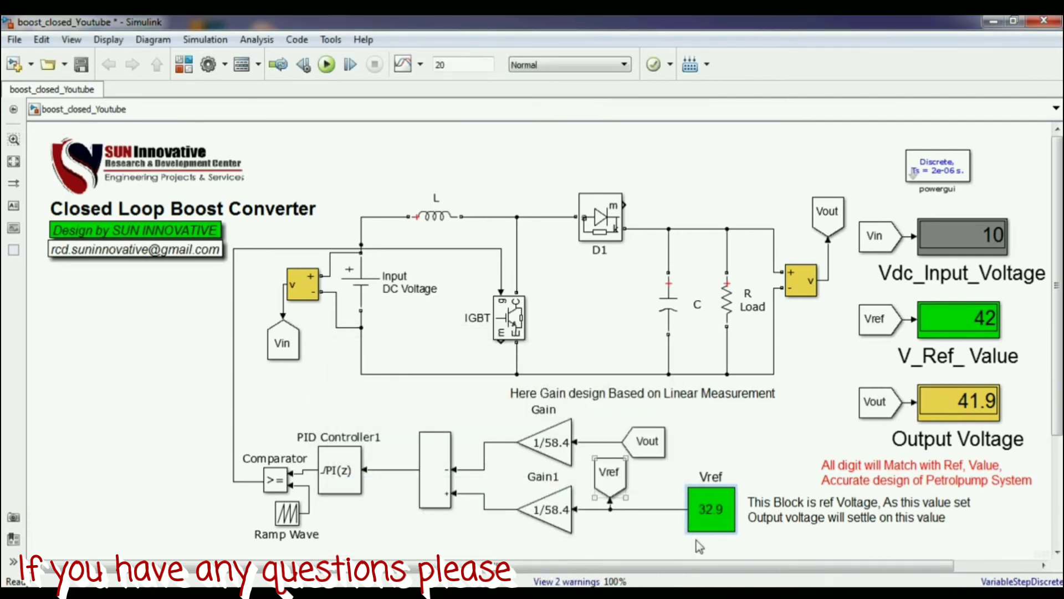
pyautogui.doubleClick(710, 501)
pyautogui.write('32.7')
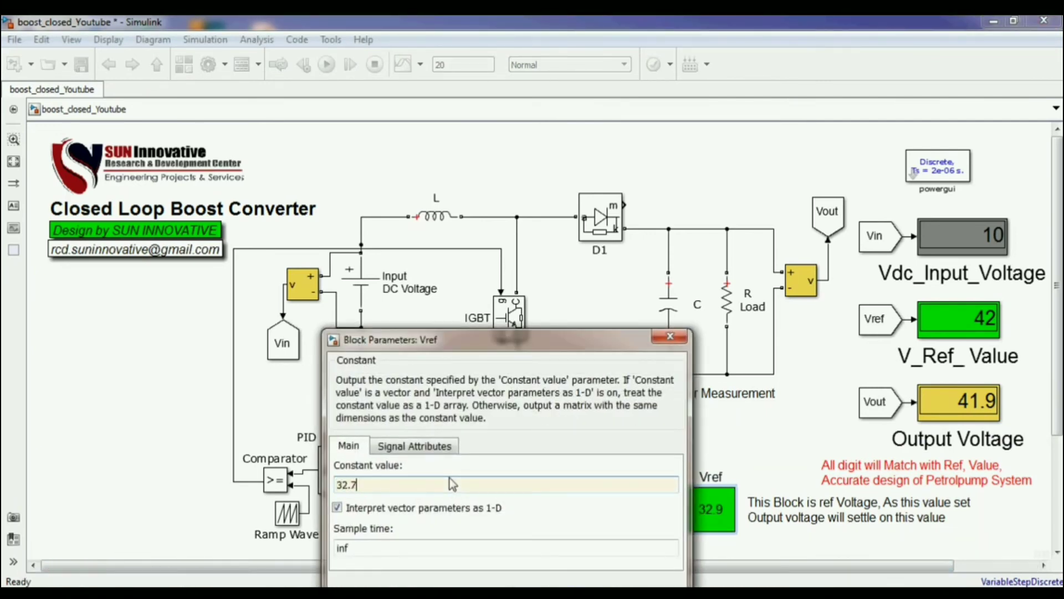
pyautogui.press('Return')
pyautogui.click(326, 64)
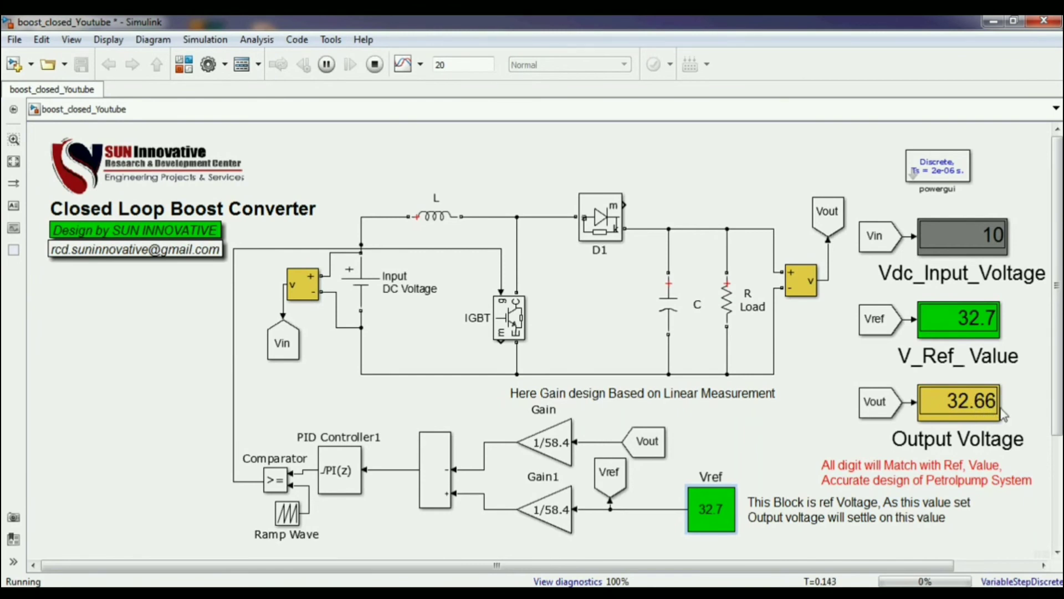
pyautogui.click(375, 64)
pyautogui.click(851, 475)
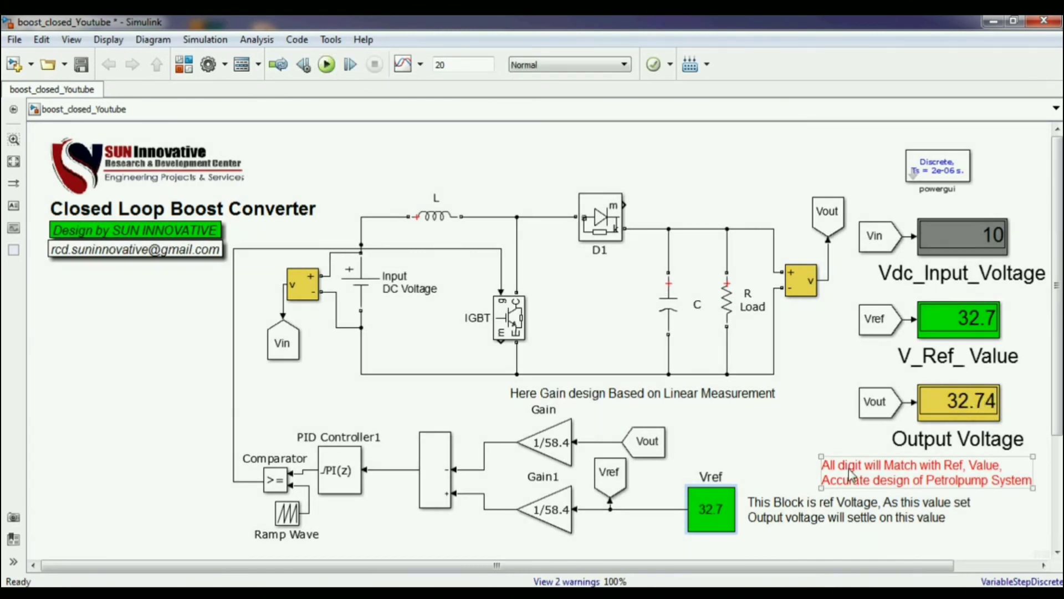
# - Rewrite the red note as '32.7 Means accurate, so the output petrol will also inject to customer without error'
pyautogui.click(851, 475)
pyautogui.hotkey('ctrl', 'a')
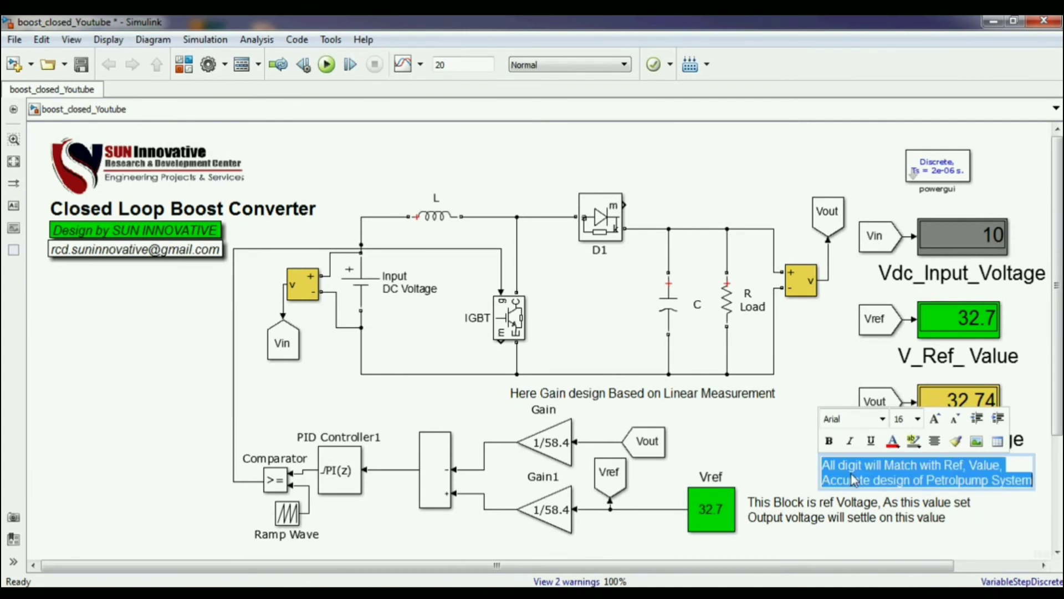
pyautogui.write('32.7 Measu')
pyautogui.press('BackSpace')
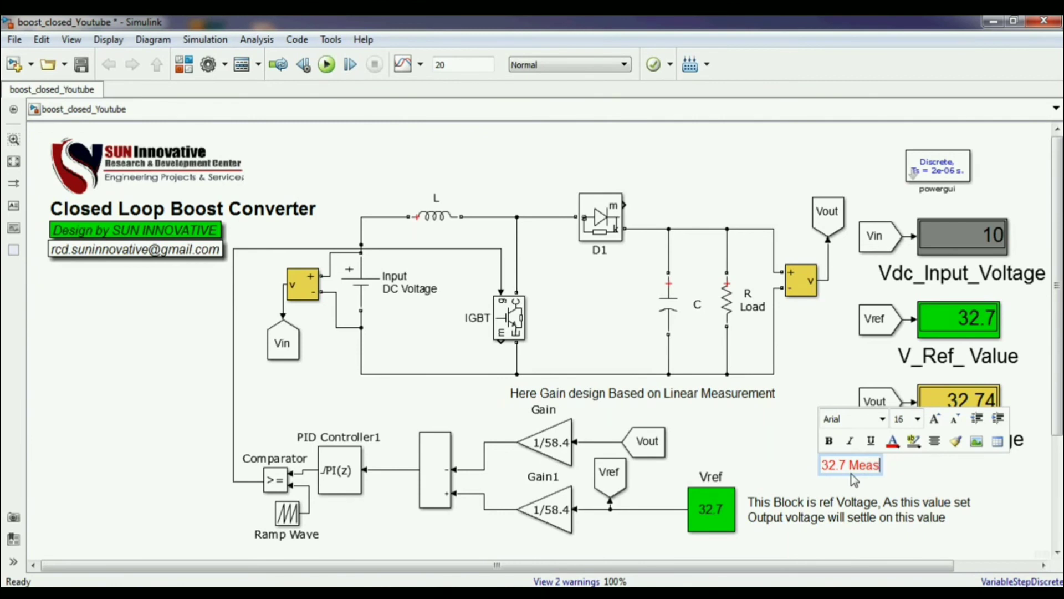
pyautogui.write('ns accurate')
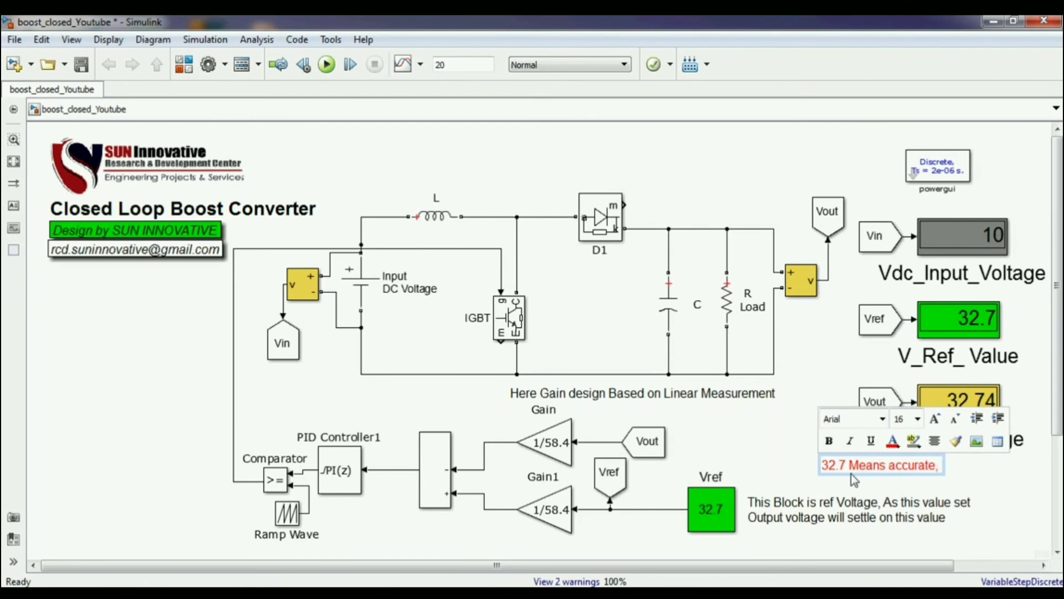
pyautogui.write(', so the output ')
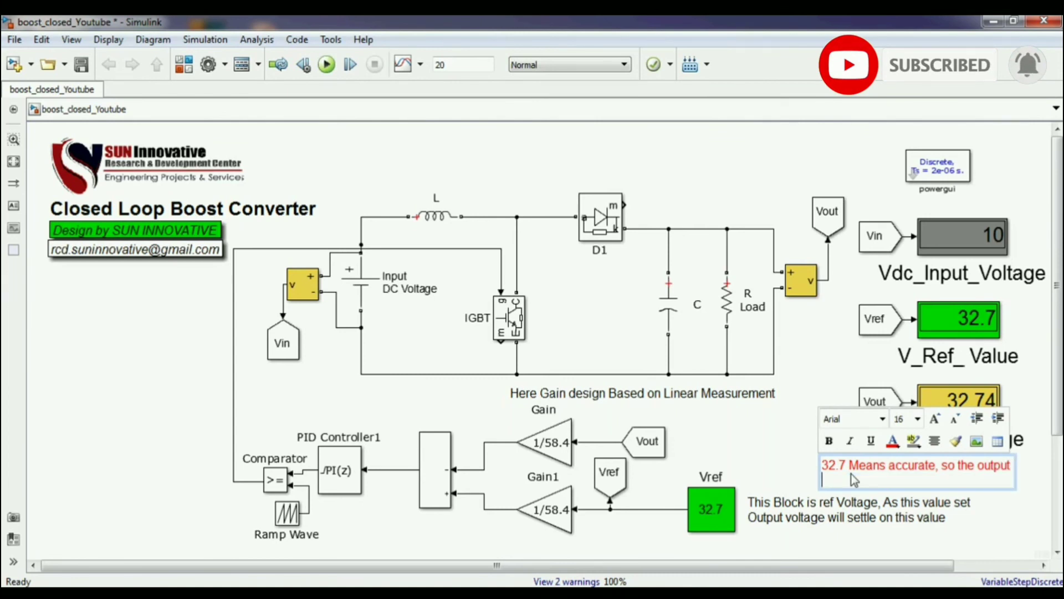
pyautogui.write('petroo will al')
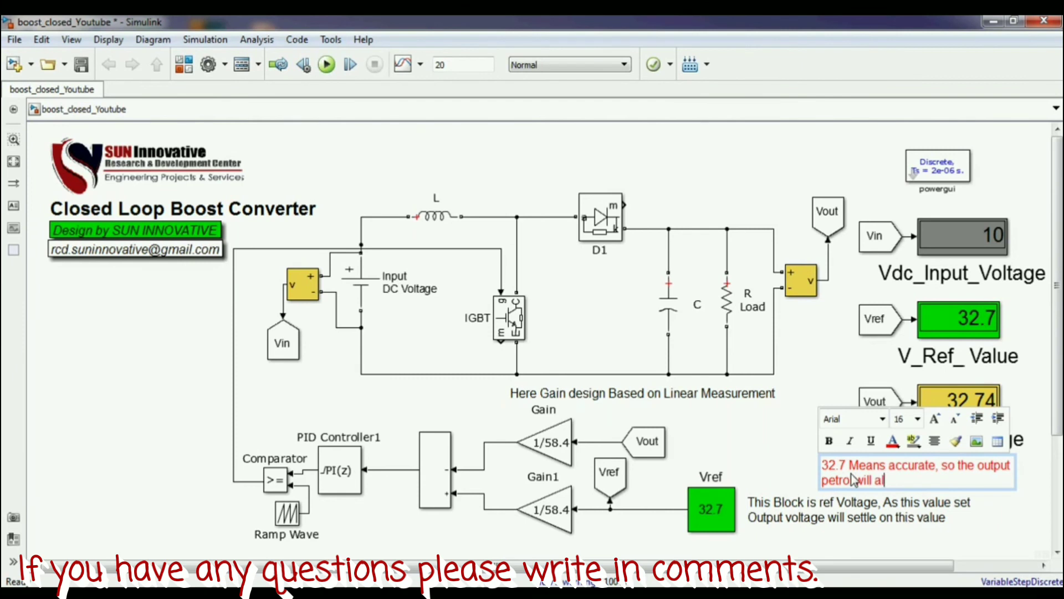
pyautogui.write('so inject ')
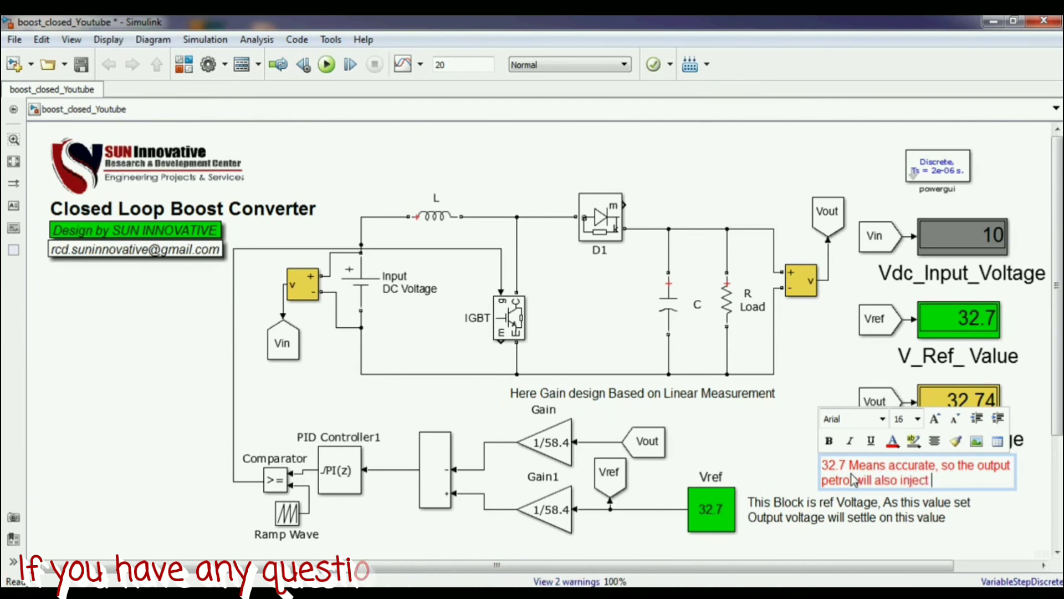
pyautogui.write('to custome')
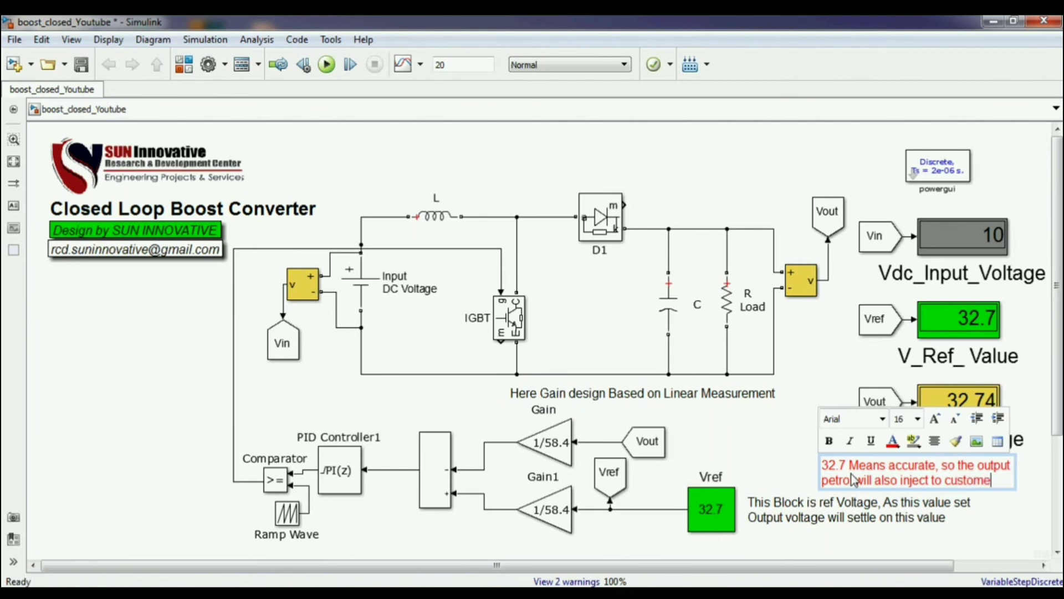
pyautogui.write('r without')
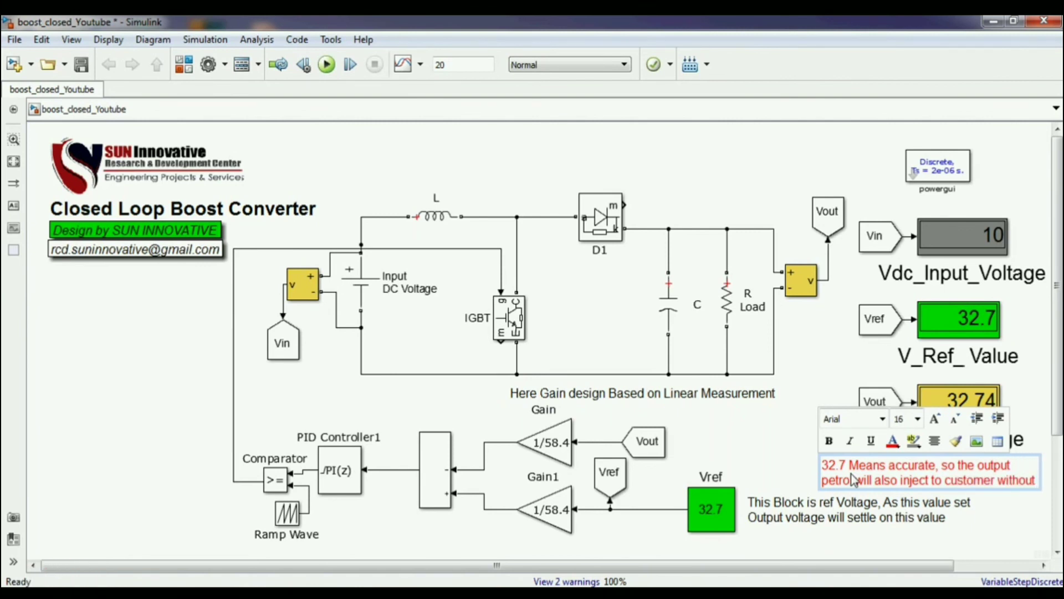
pyautogui.press('Return')
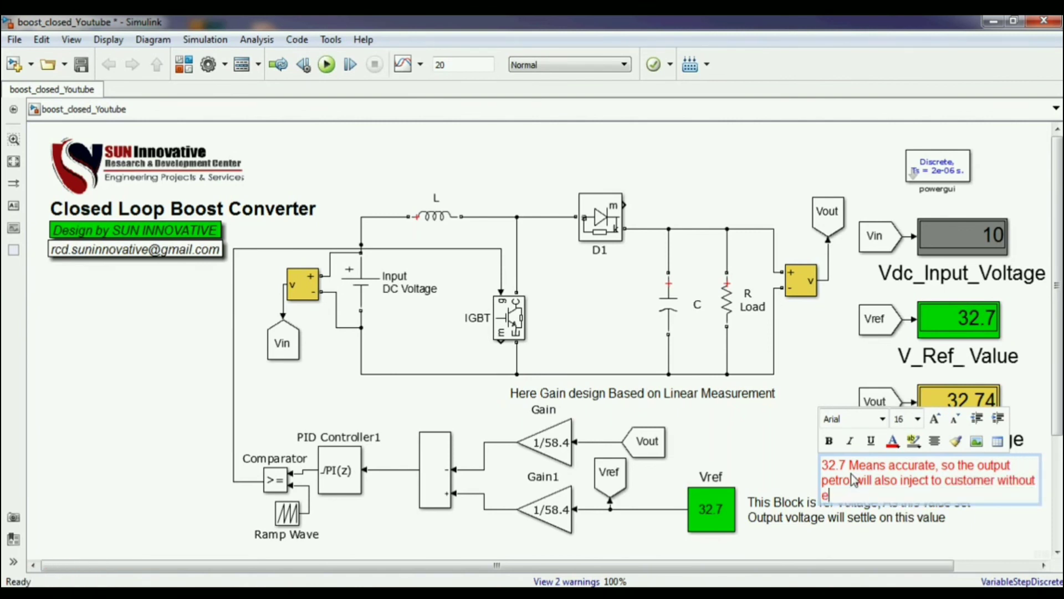
pyautogui.write('error')
pyautogui.click(788, 454)
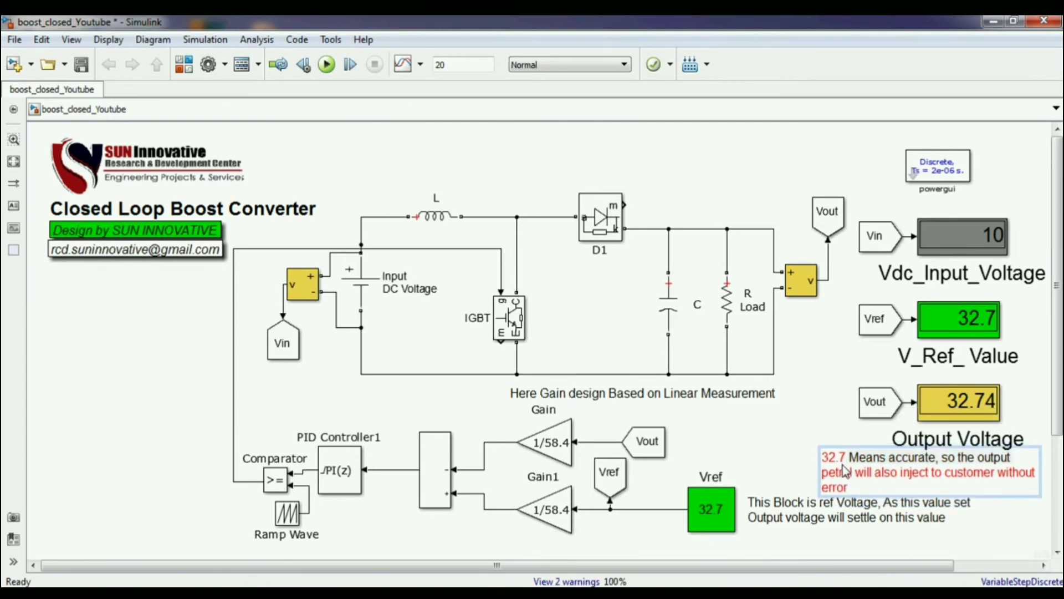
pyautogui.click(772, 440)
pyautogui.click(900, 475)
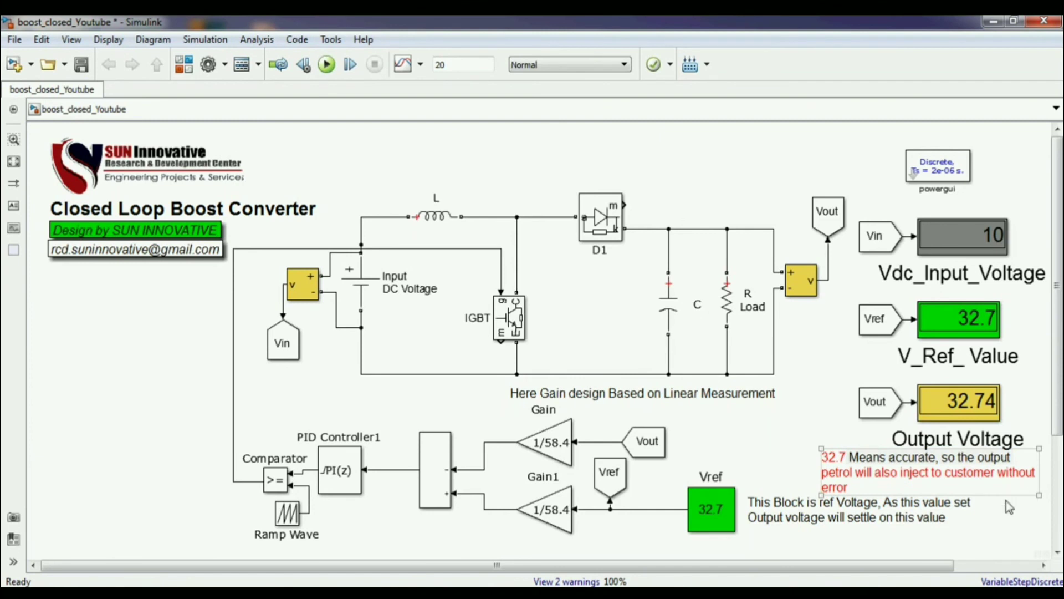
pyautogui.click(791, 467)
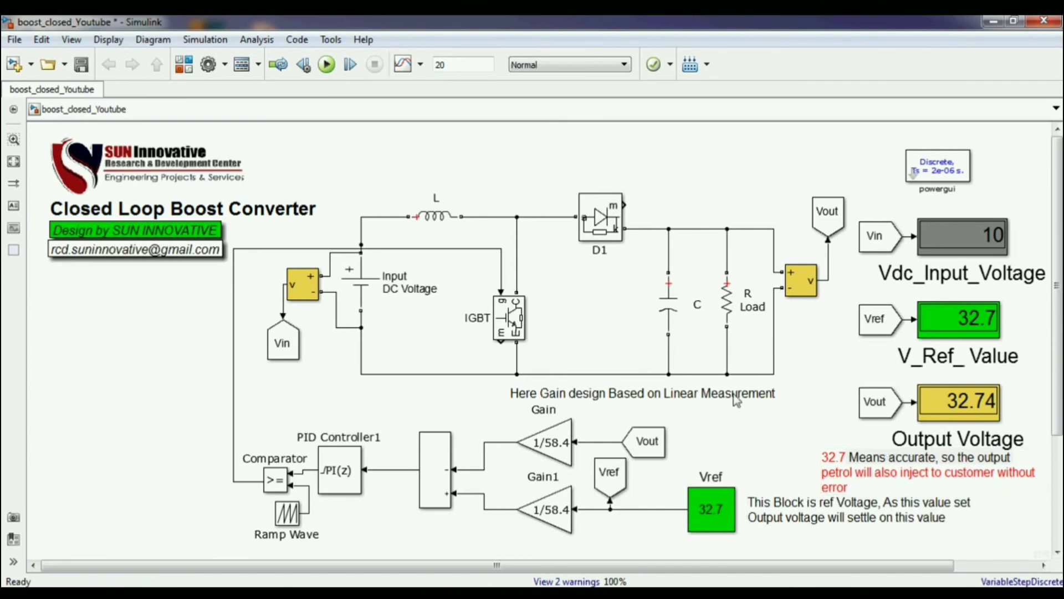
# - Add a size-16 note above the circuit reading 'Thank You...'
pyautogui.doubleClick(474, 159)
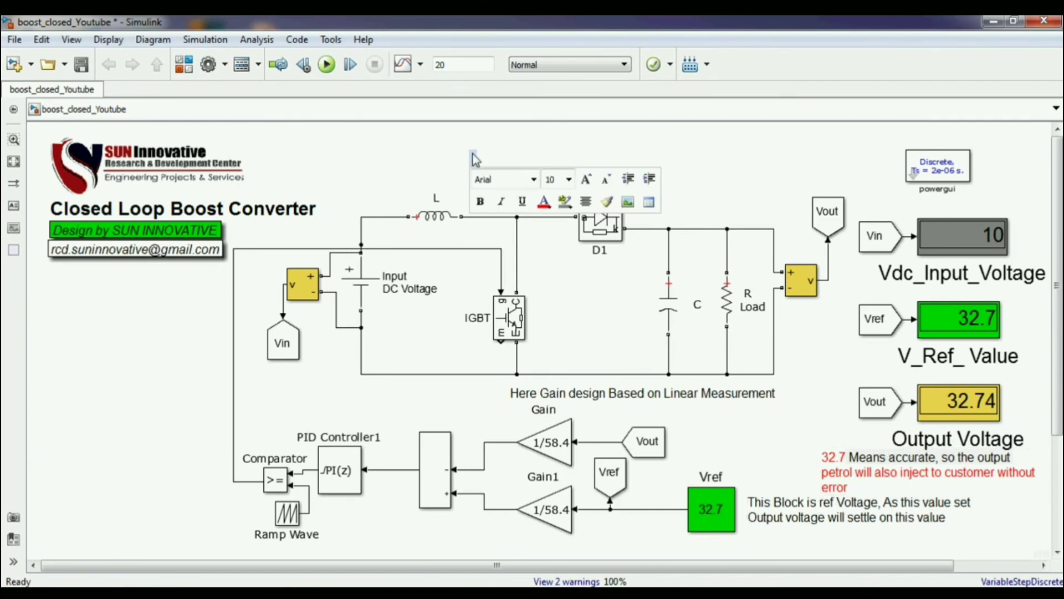
pyautogui.click(569, 179)
pyautogui.click(554, 276)
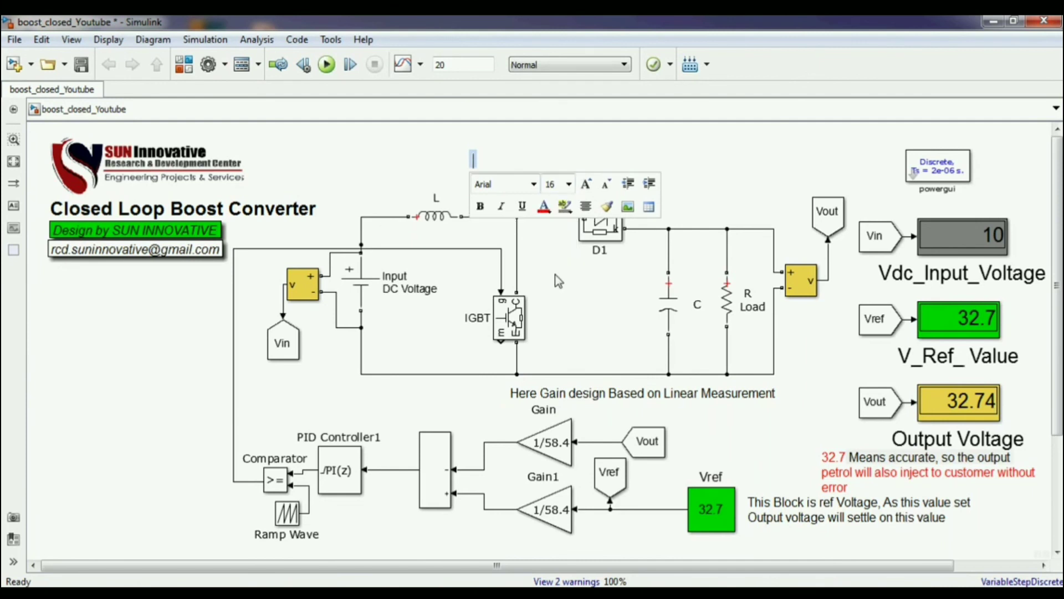
pyautogui.write('Thank')
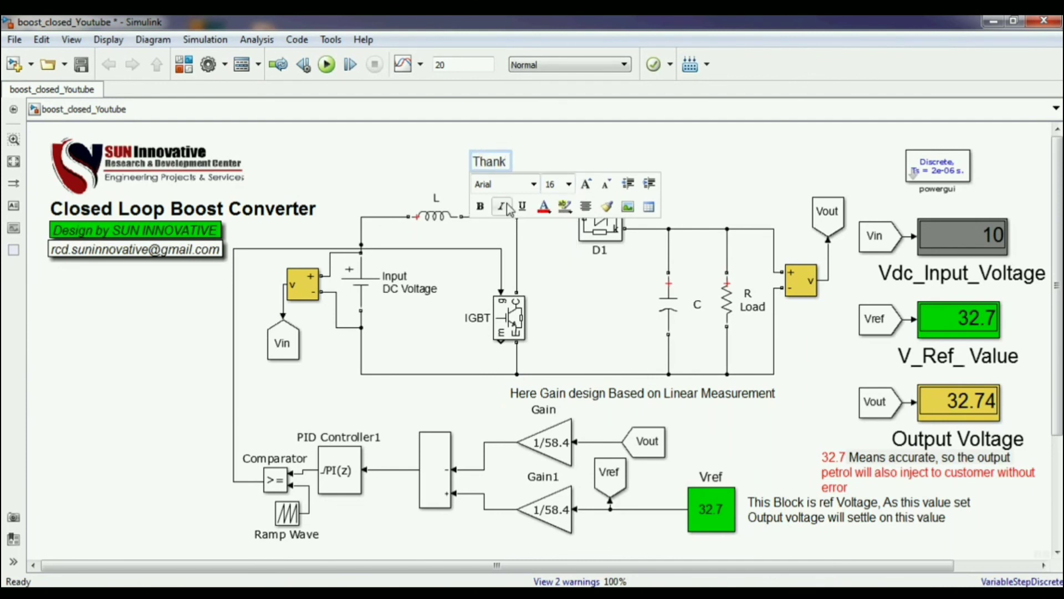